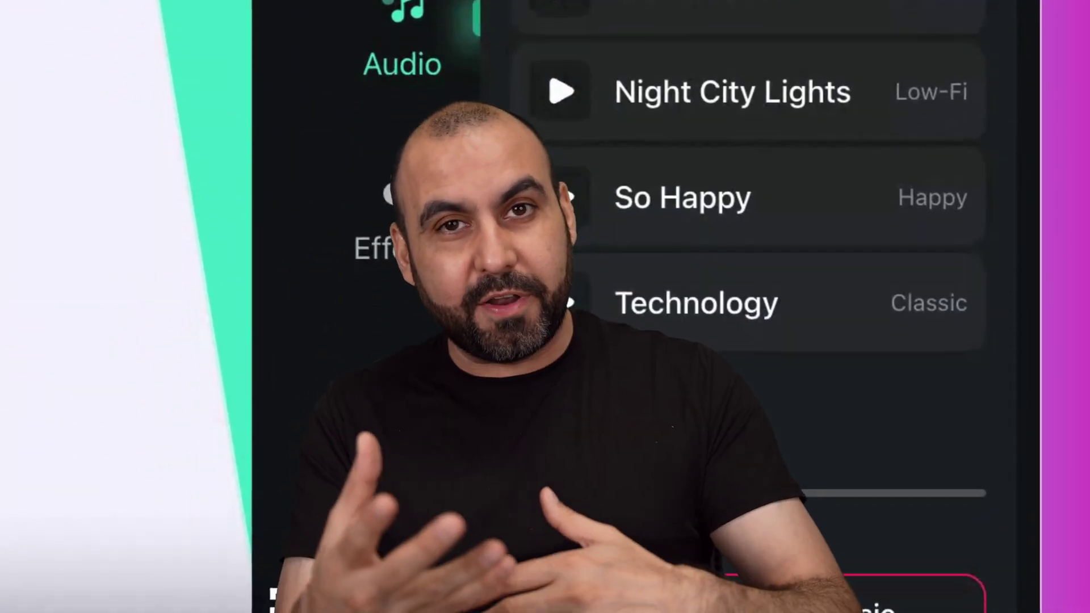
- Generate an AI voiceover for the recorded video from the Effects > AI panel
left_click(404, 195)
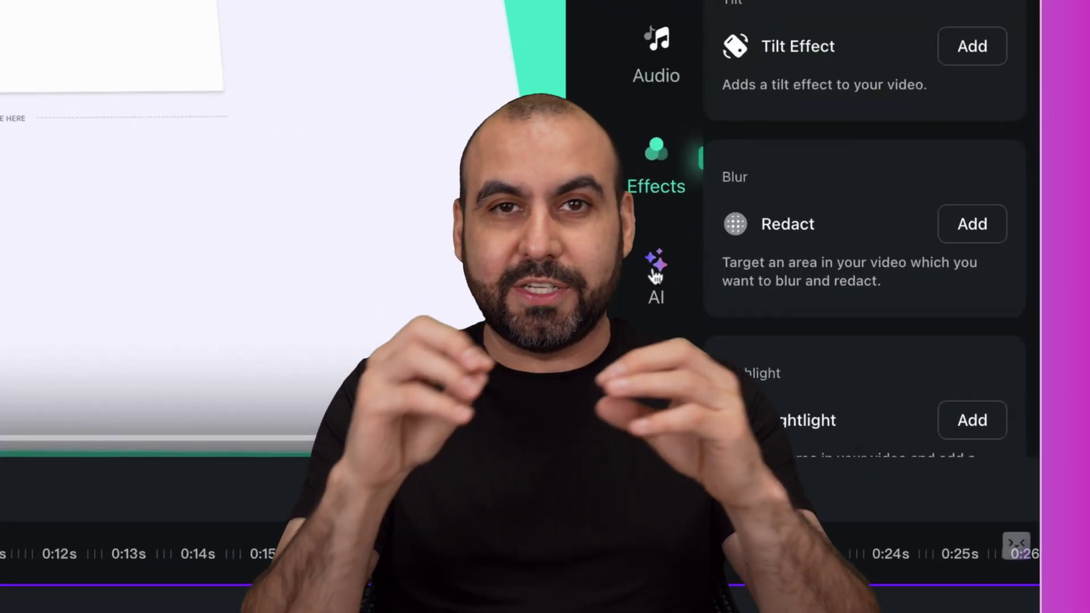
left_click(721, 330)
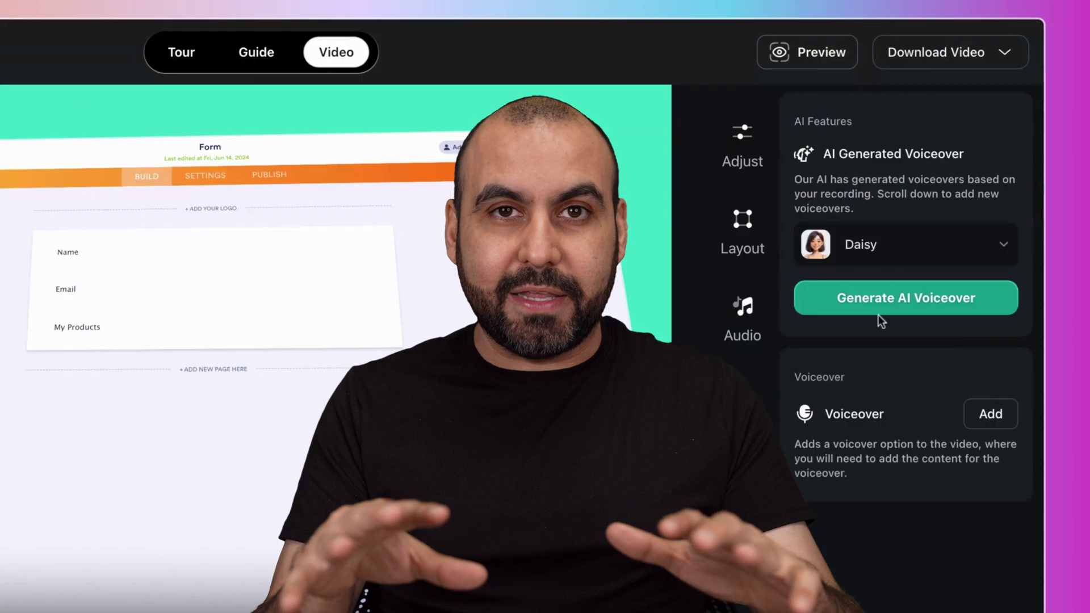
left_click(945, 196)
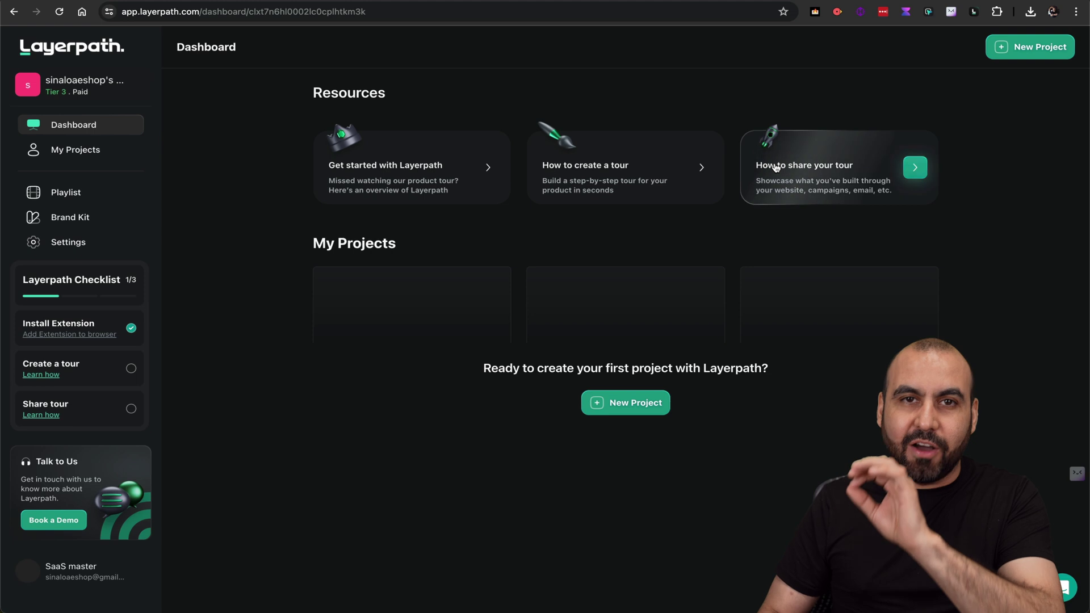
- Switch from the Layerpath dashboard to the Jotform My Forms page
key("ctrl+Tab")
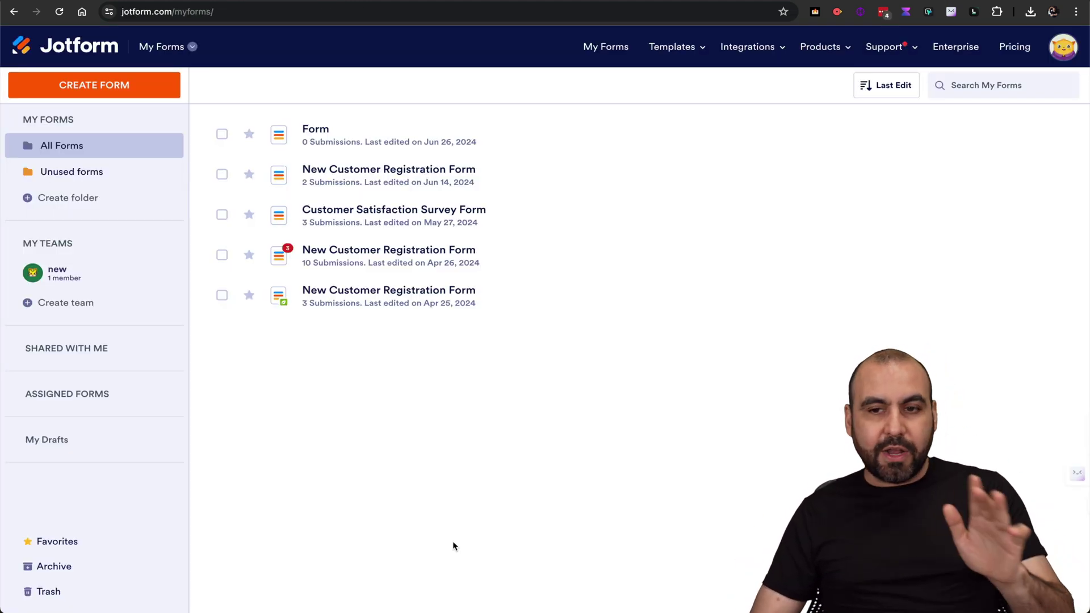
- Start a Layerpath screen recording, then tick and open the form named Form
left_click(974, 12)
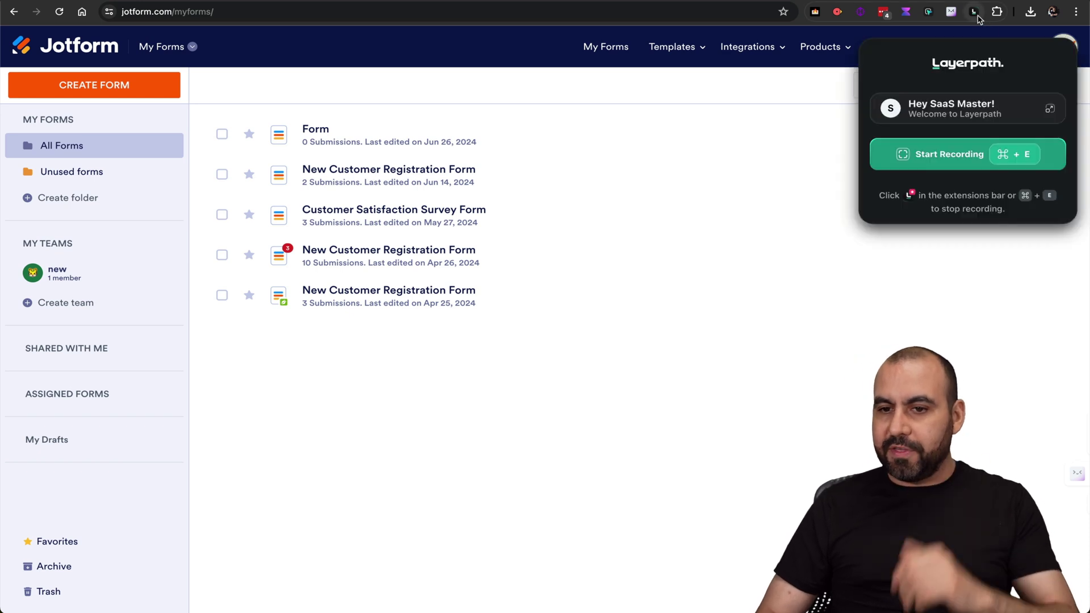
left_click(924, 155)
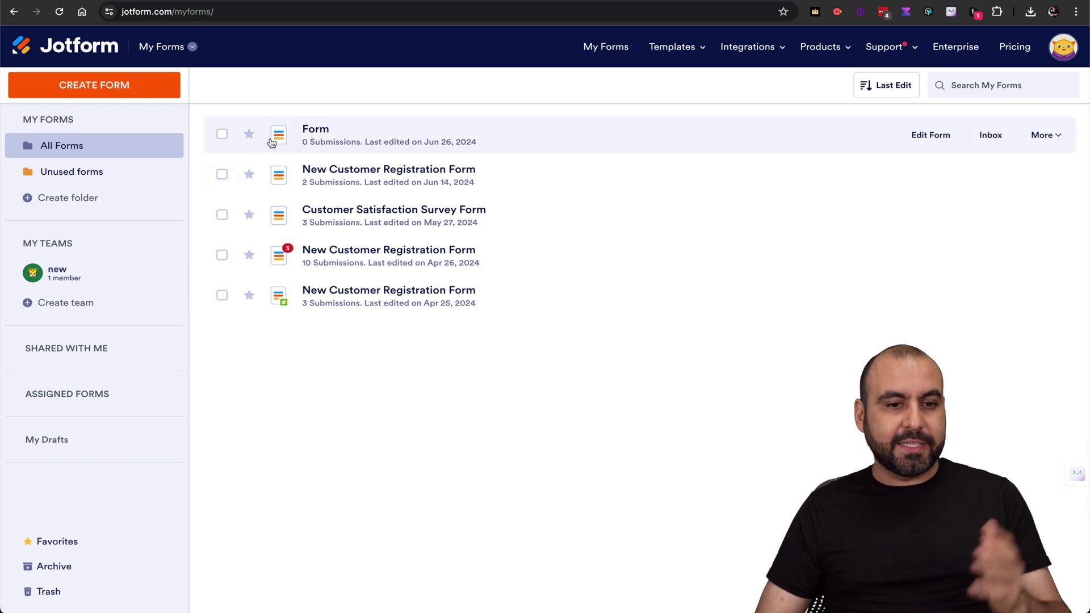
left_click(222, 135)
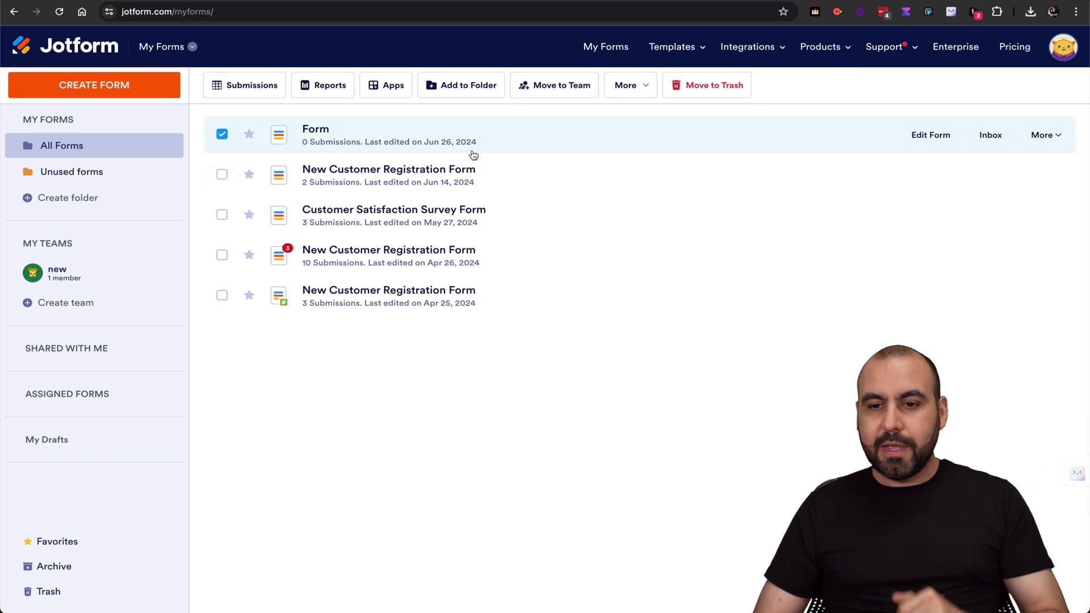
left_click(926, 140)
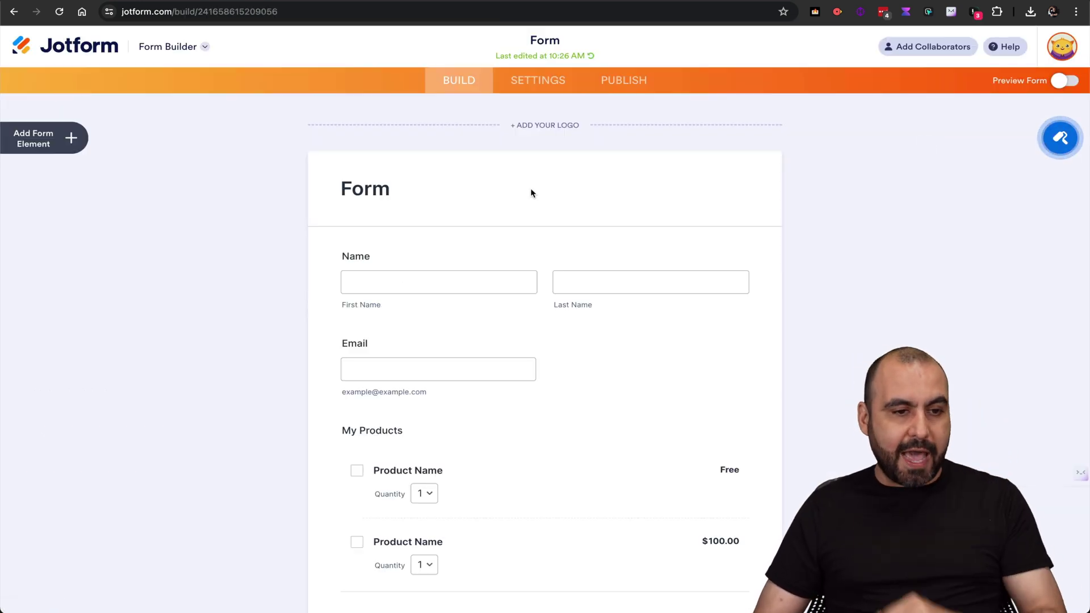
- Add a Full Name field, enable its Middle Name and Prefix parts, then delete it
left_click(71, 138)
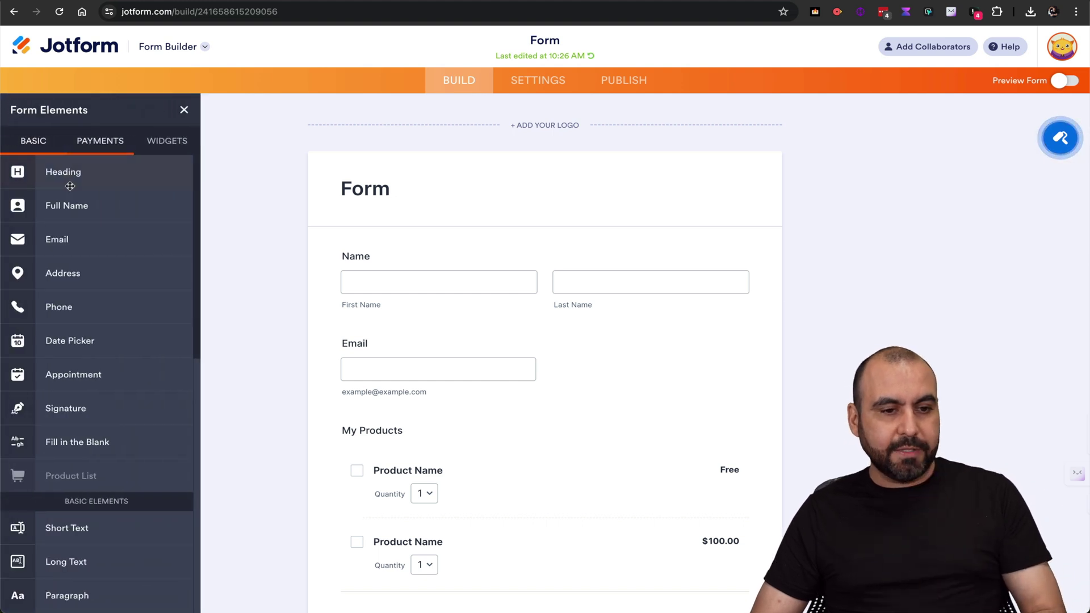
left_click_drag(65, 205, 467, 271)
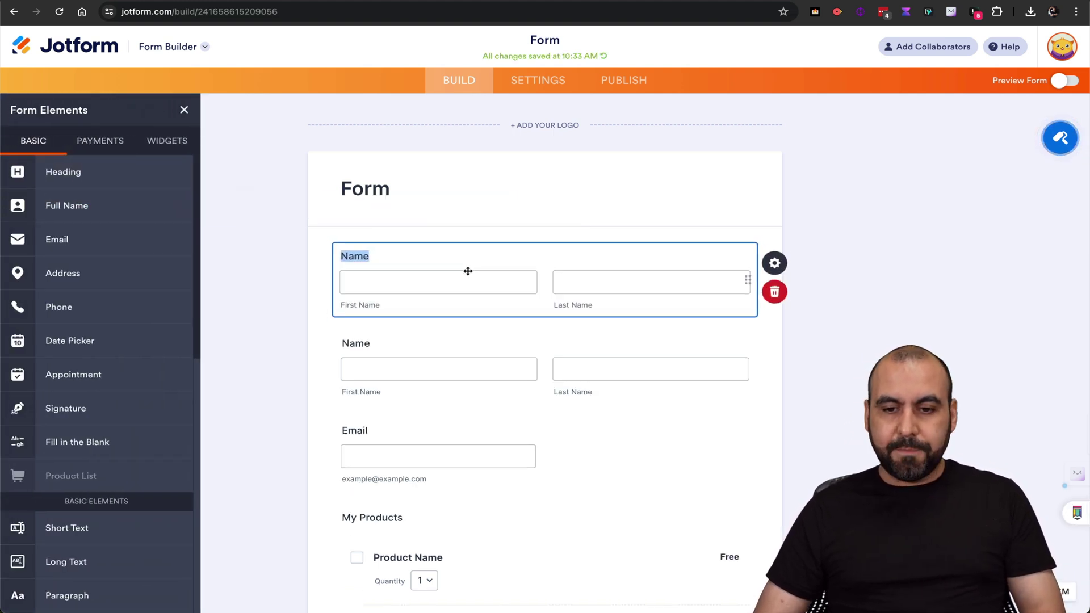
left_click(784, 266)
left_click(946, 147)
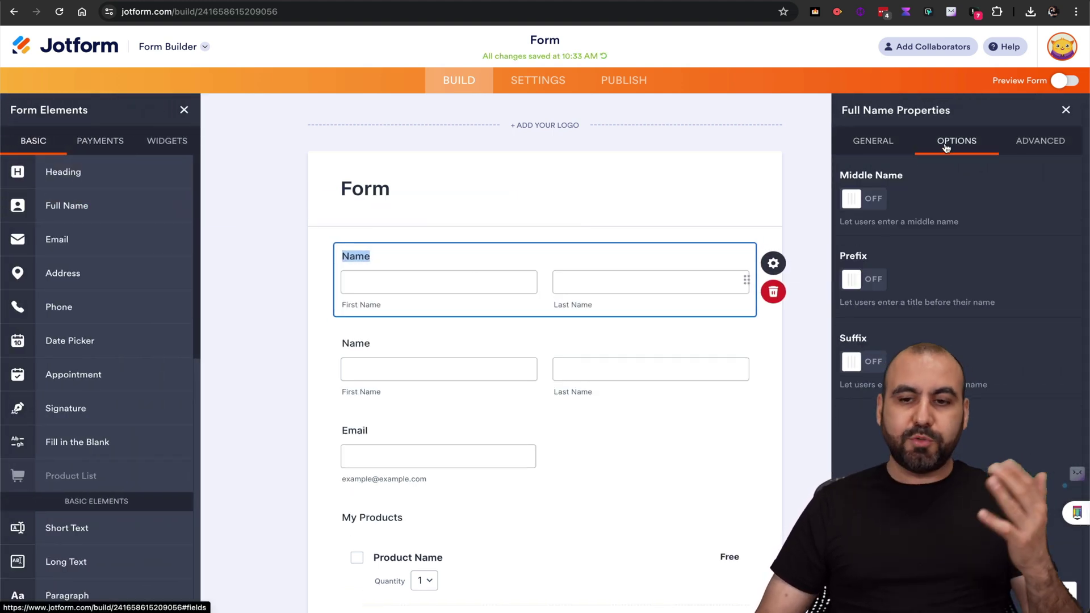
left_click(875, 202)
left_click(866, 281)
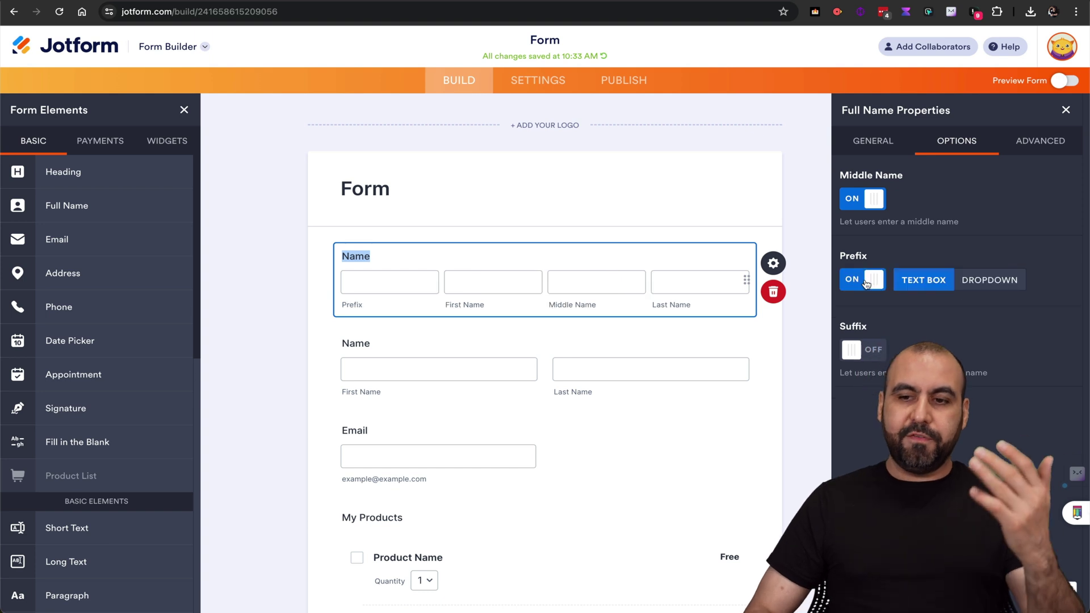
left_click(823, 292)
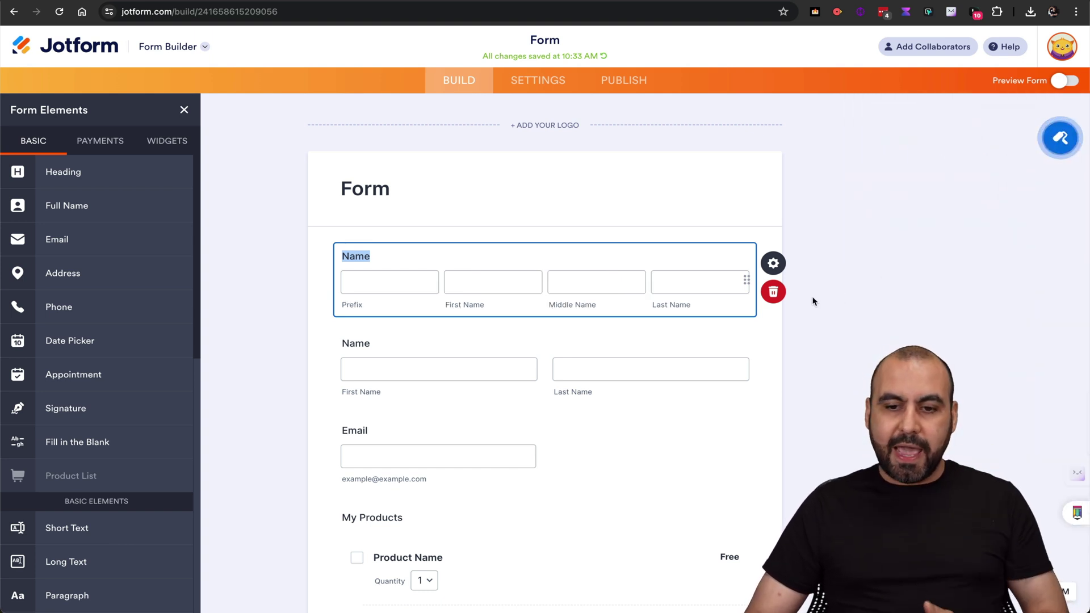
left_click(775, 294)
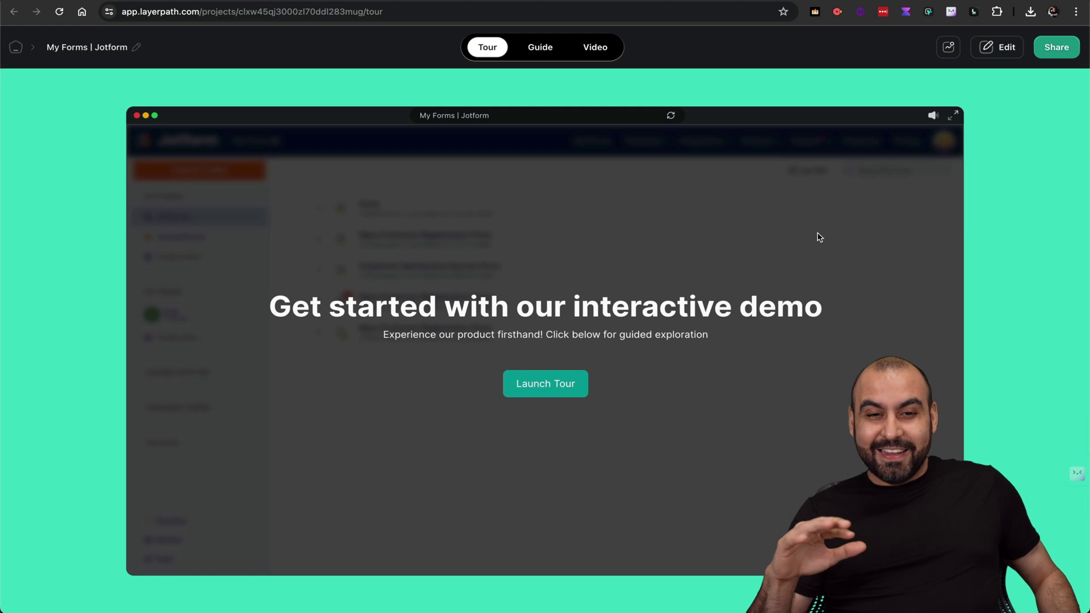
- Launch the Jotform tour, follow its hotspots to step 9, then view the 11-step Guide
left_click(572, 385)
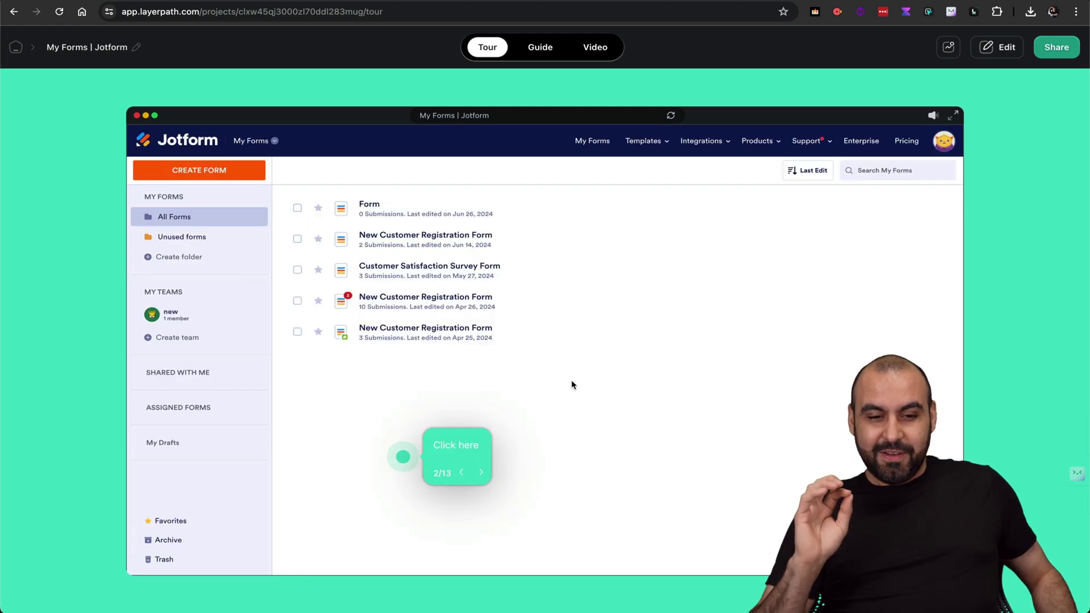
left_click(403, 457)
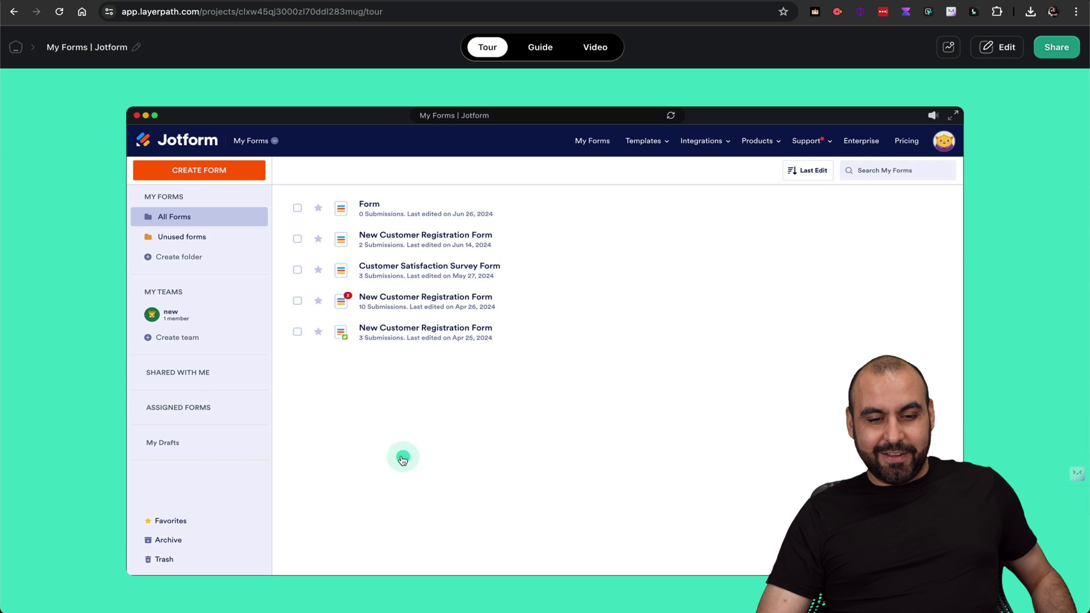
left_click(336, 296)
left_click(299, 210)
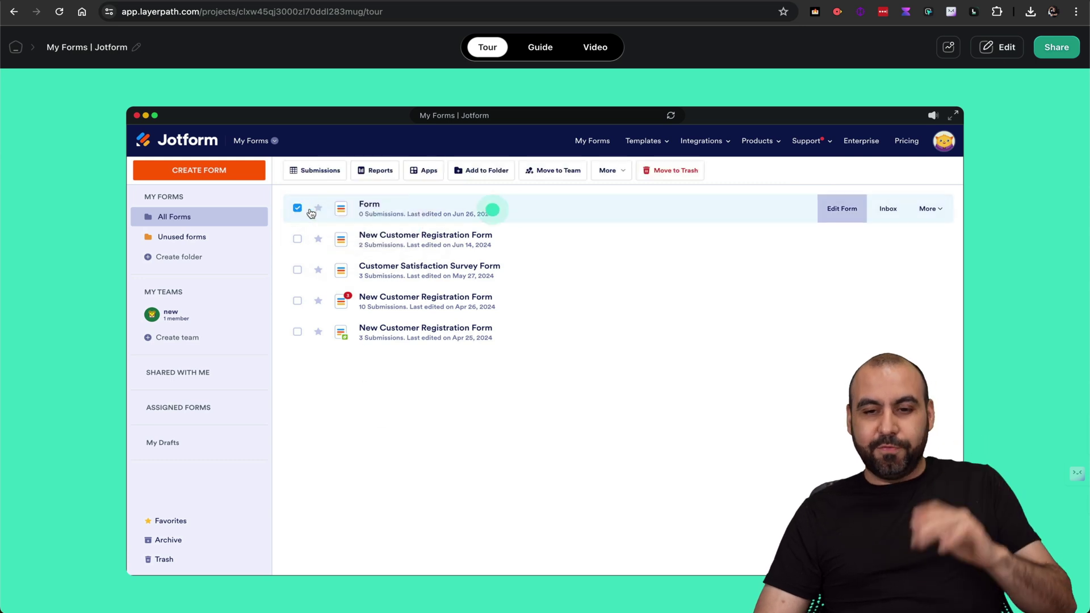
left_click(837, 209)
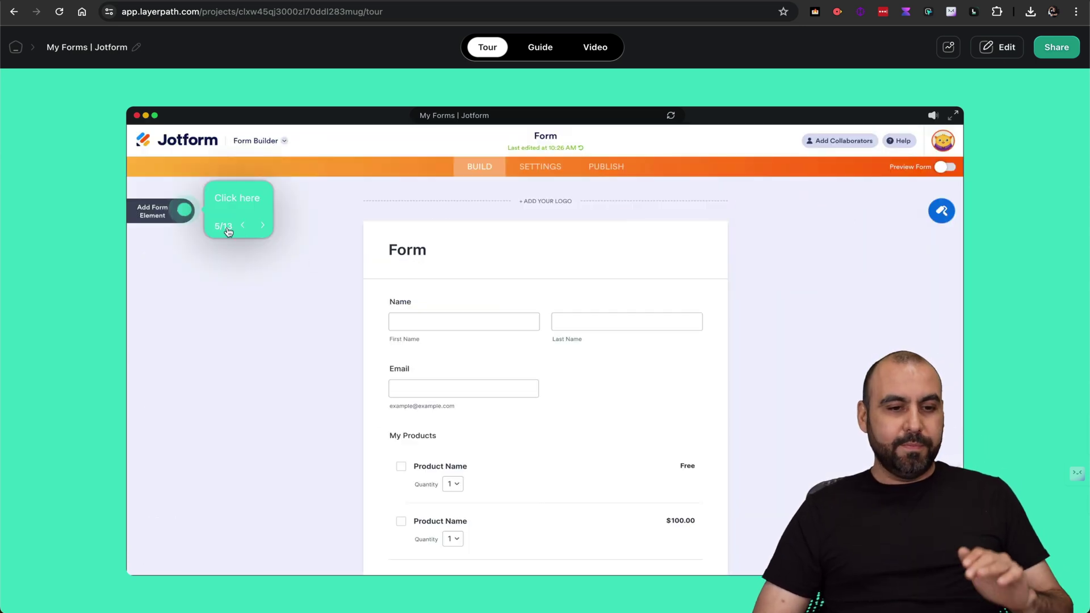
left_click(182, 211)
left_click(171, 265)
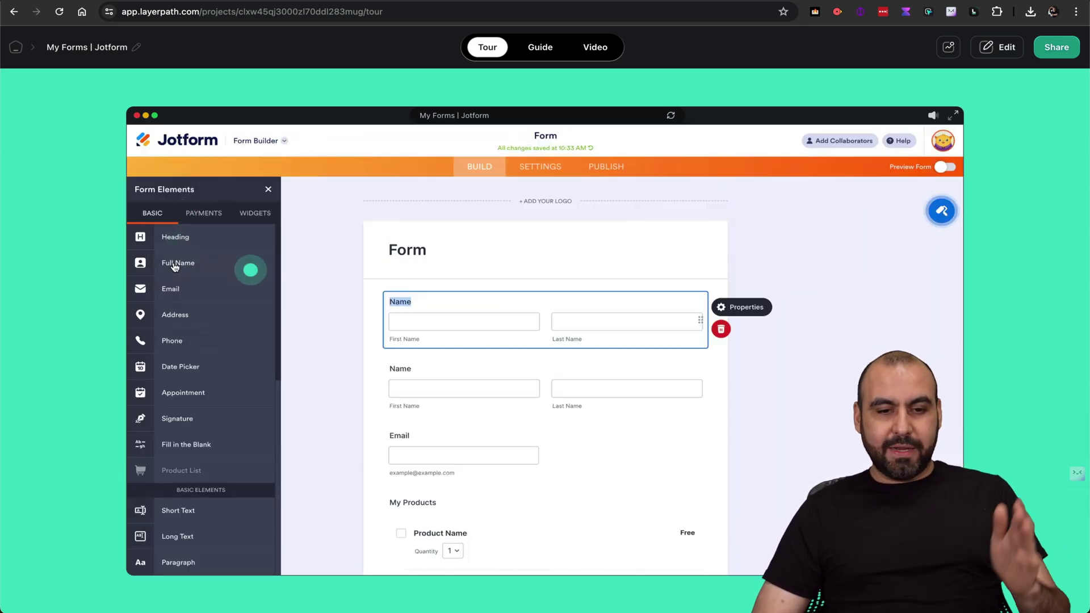
left_click(728, 311)
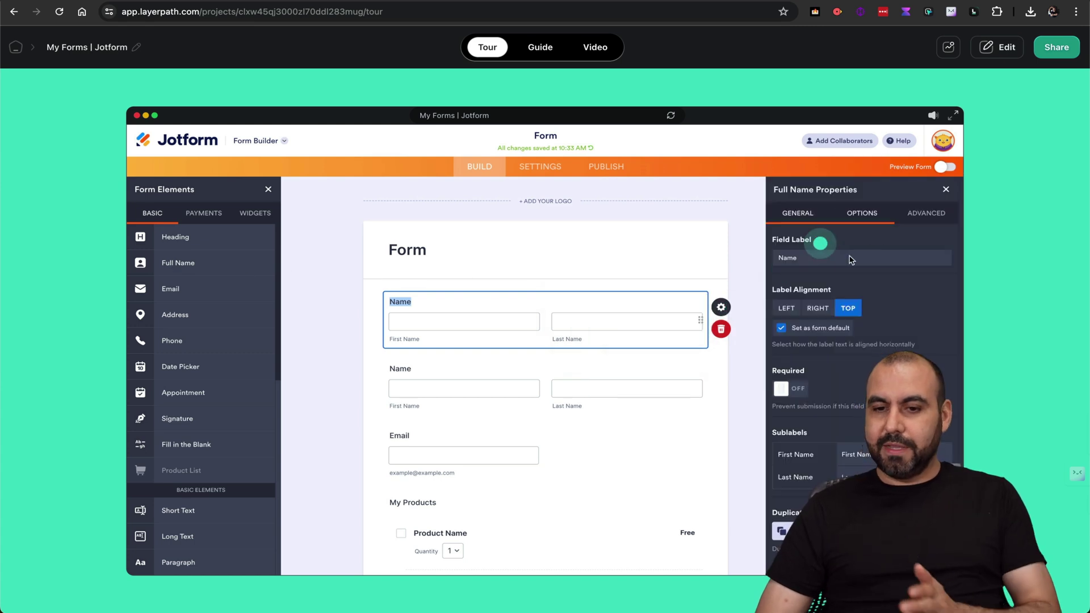
left_click(857, 218)
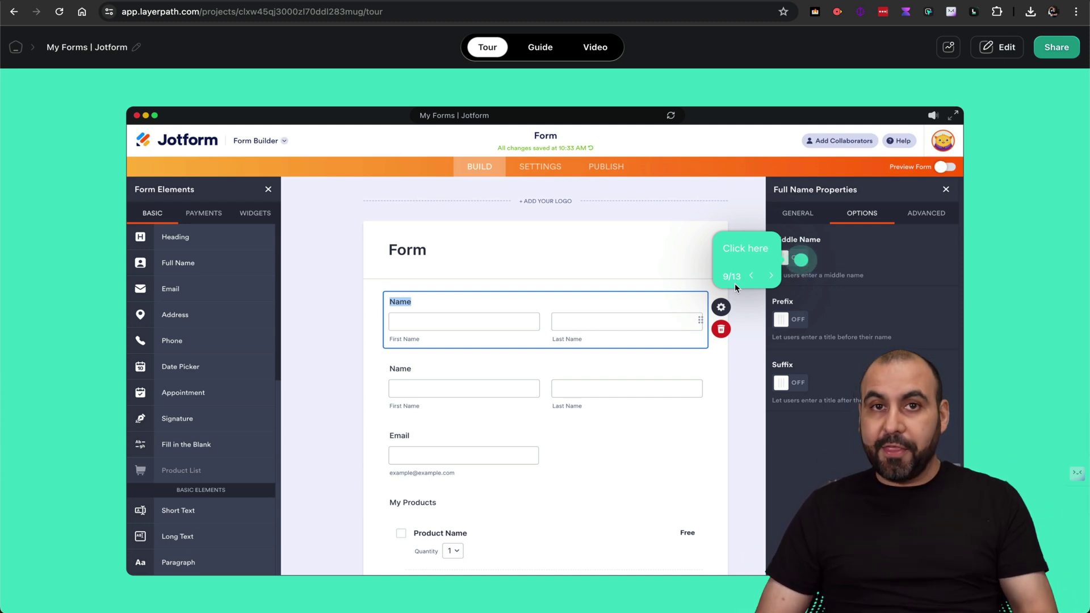
left_click(533, 52)
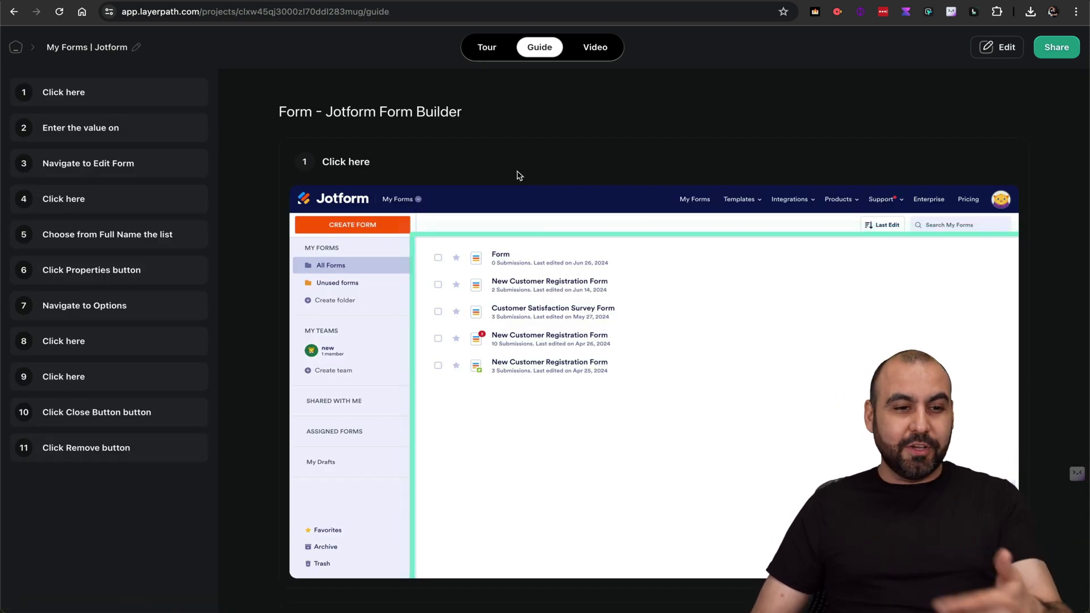
- Browse guide steps 2 through 6, then switch to the Video view
left_click(100, 126)
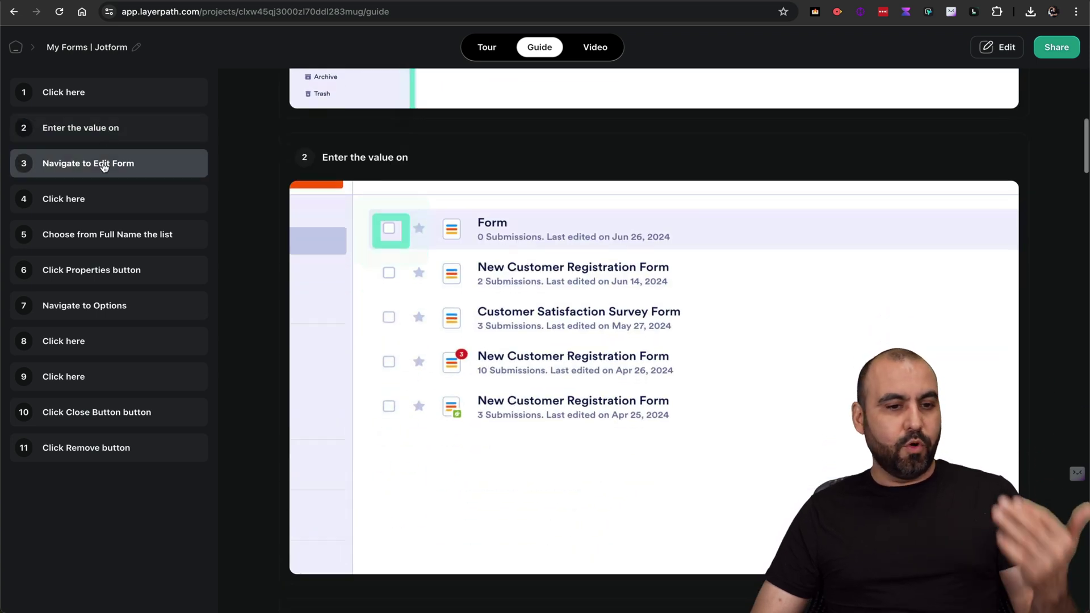
left_click(102, 163)
left_click(101, 198)
left_click(114, 234)
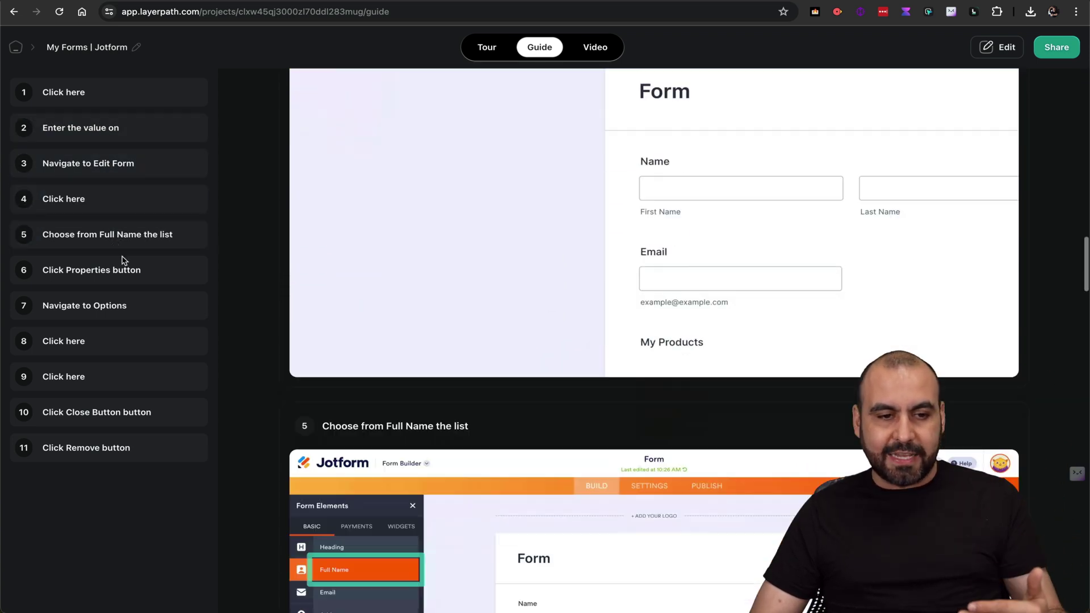
left_click(127, 269)
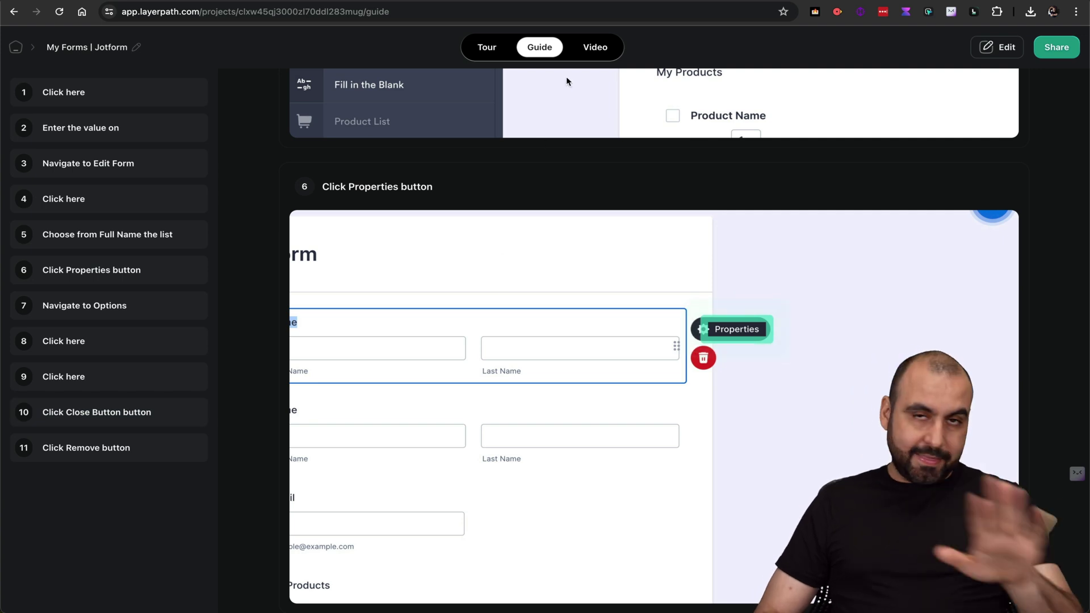
left_click(596, 47)
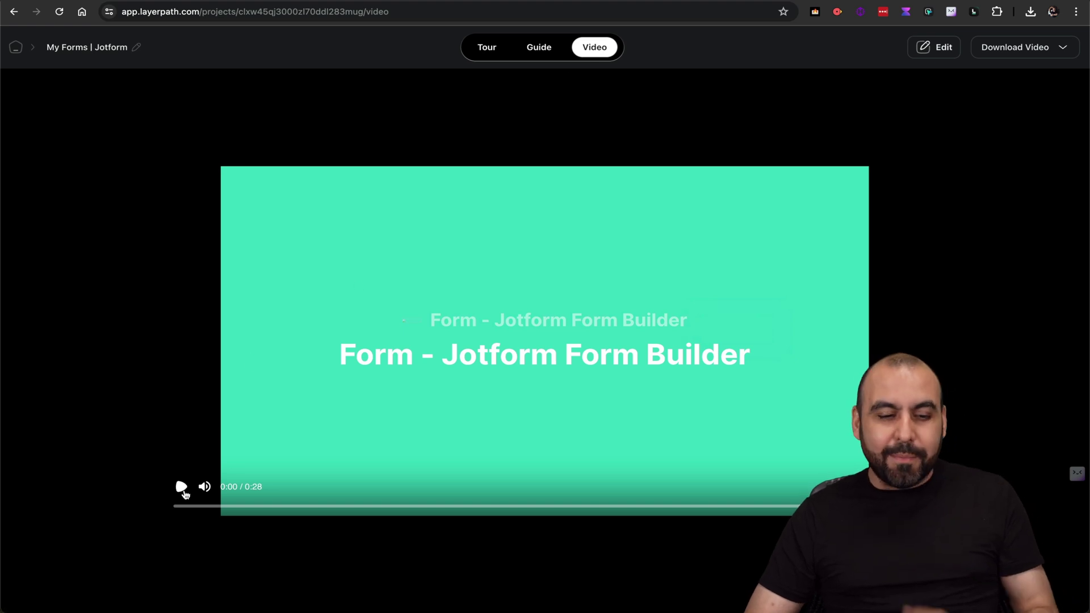
- Play the 0:28 demo video, then open it in the video editor
left_click(181, 487)
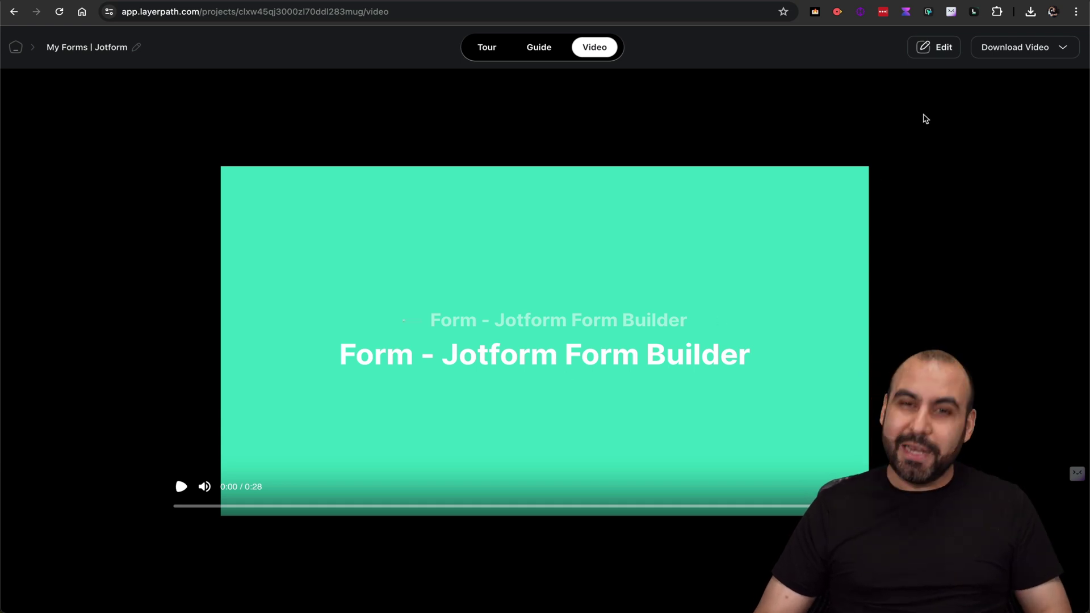
left_click(928, 47)
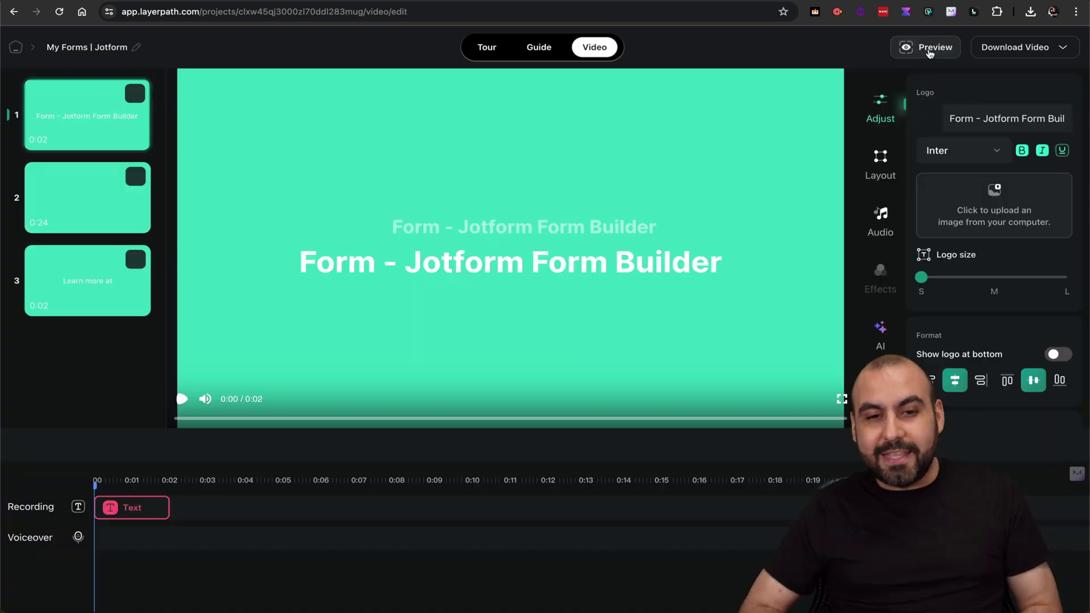
- Change the second tour slide's tooltip text from 'Click here' to 'Start Here'
left_click(497, 49)
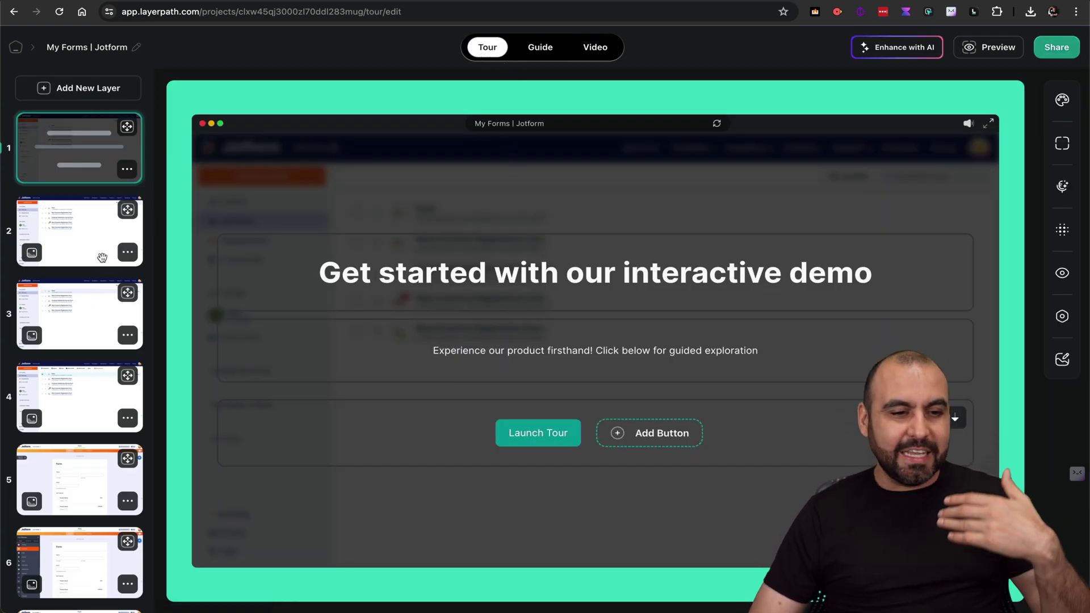
left_click(88, 241)
left_click(495, 429)
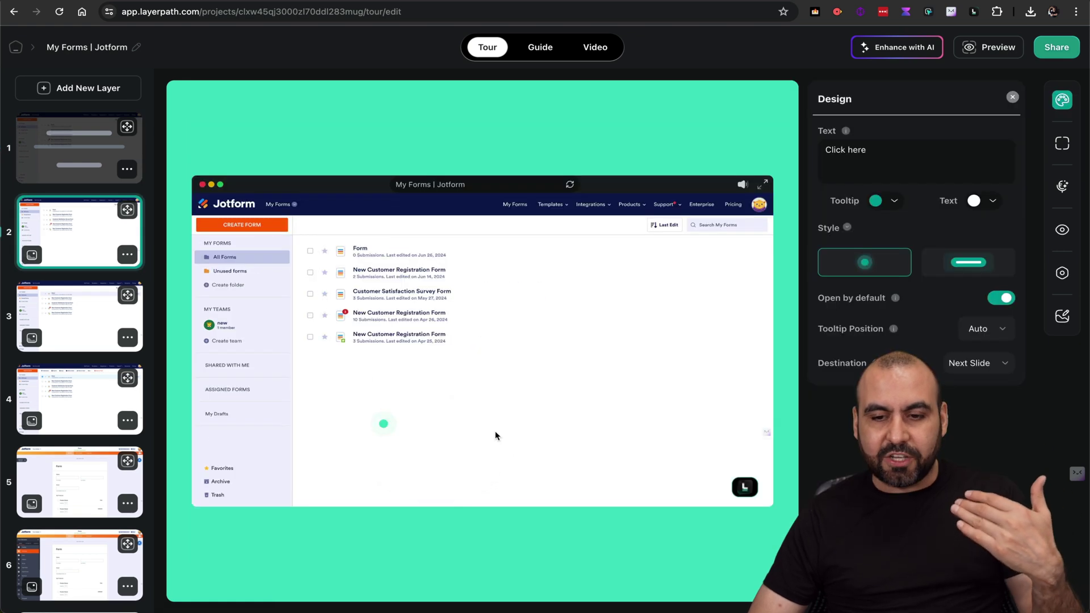
triple_click(851, 149)
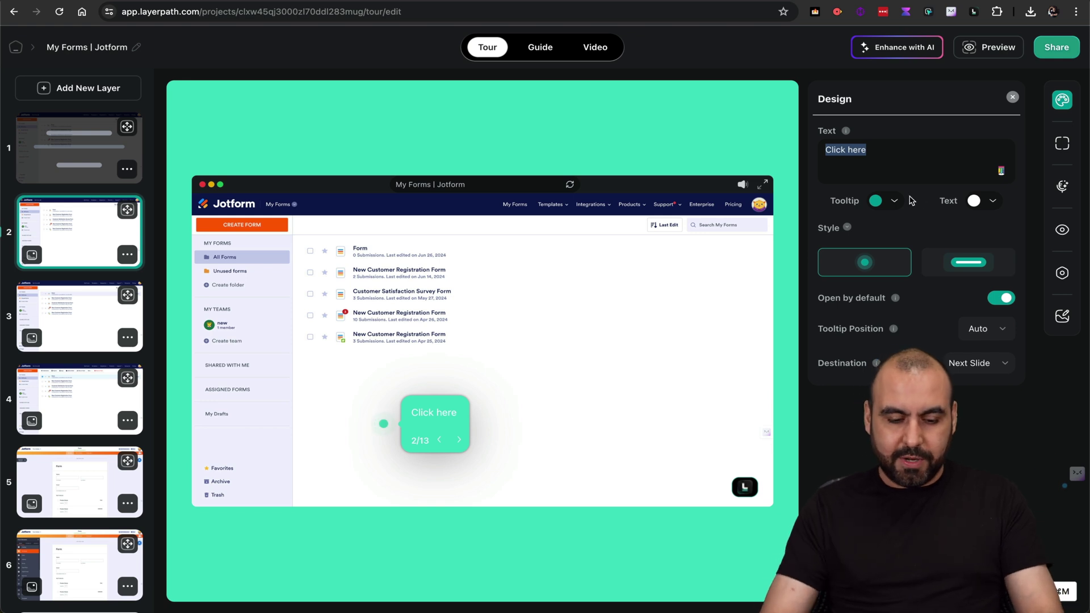
type("Start Here")
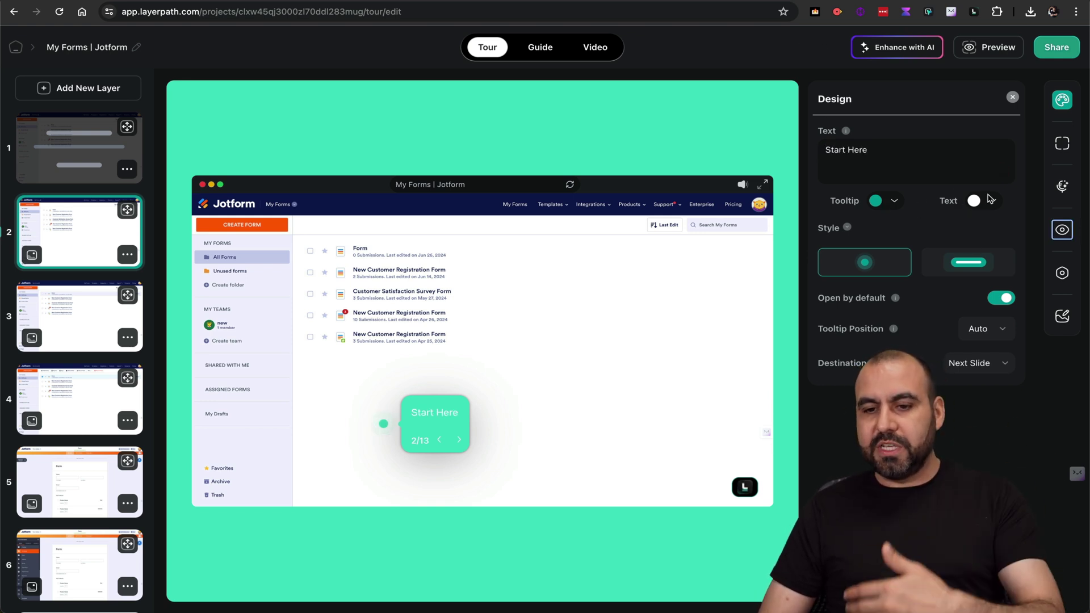
left_click(842, 265)
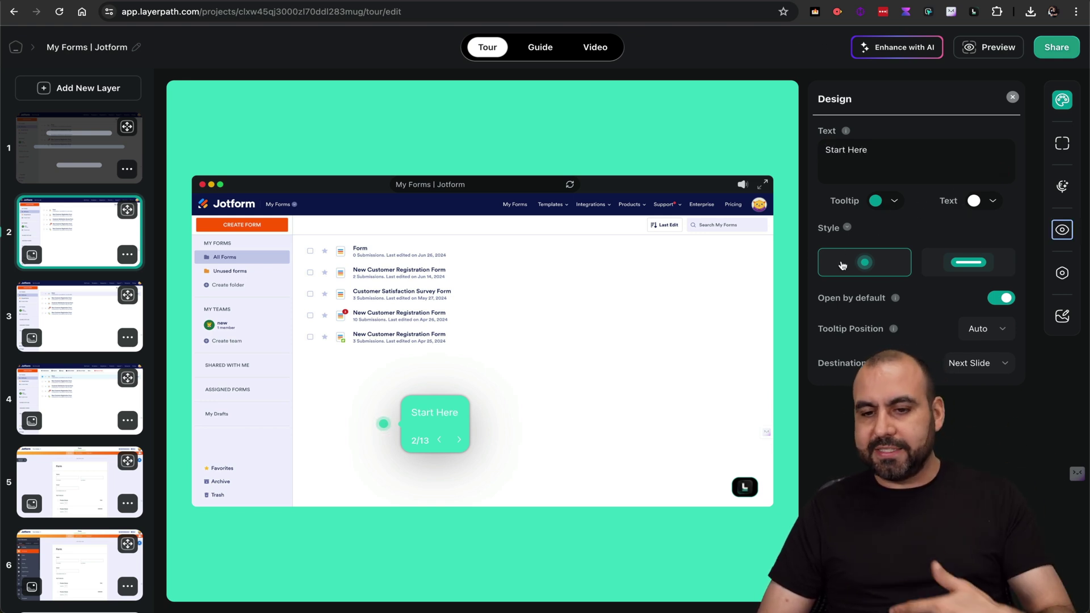
- Try each slide 2 positioning layout, keeping the full-screenshot layout
left_click(1063, 145)
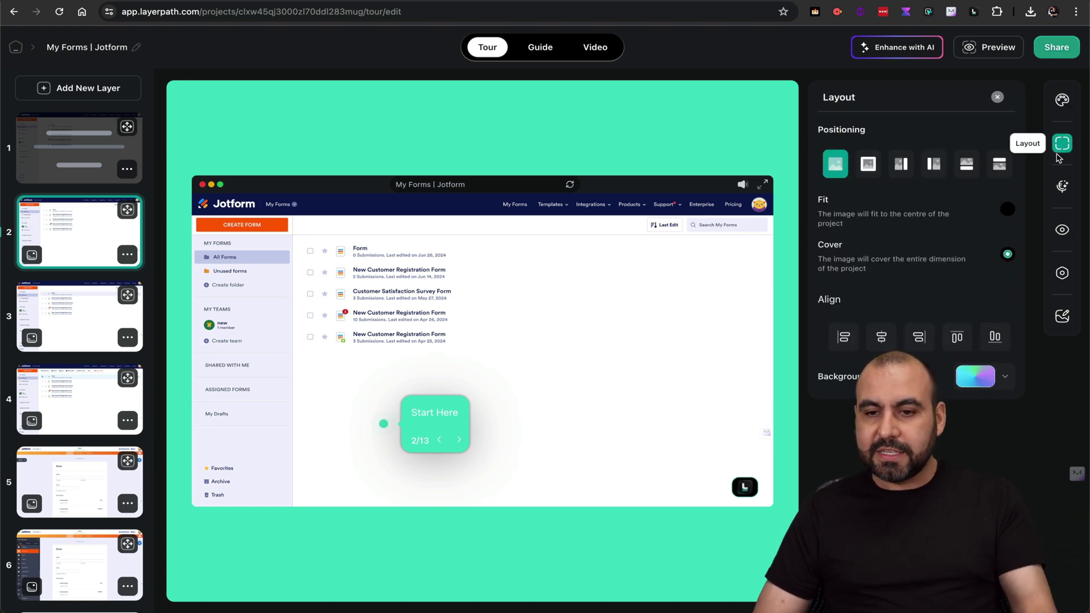
left_click(895, 166)
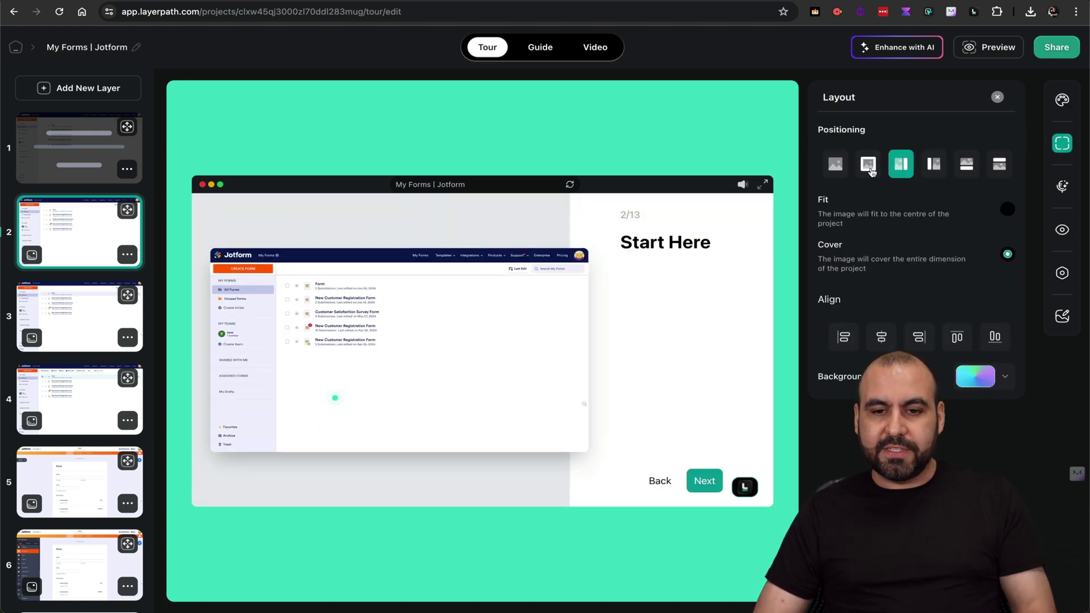
left_click(937, 161)
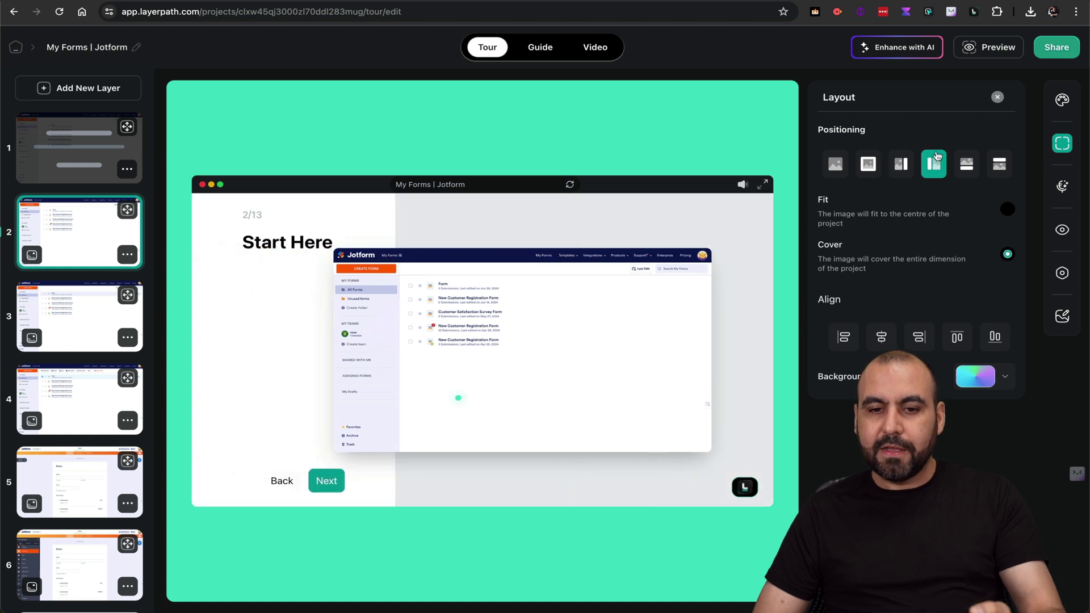
left_click(966, 168)
left_click(1000, 173)
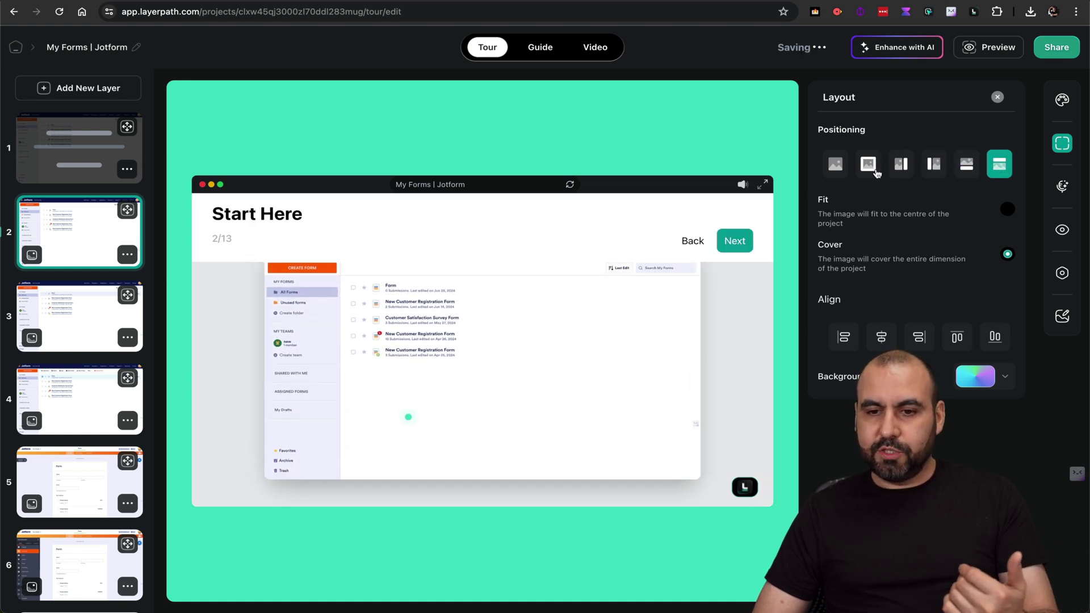
left_click(836, 165)
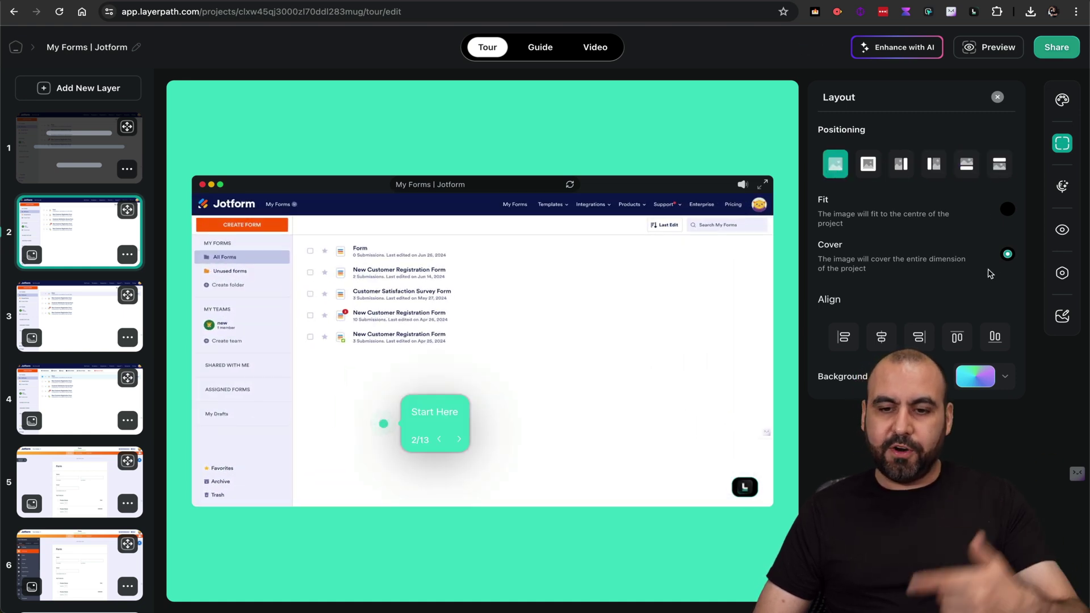
left_click(1064, 186)
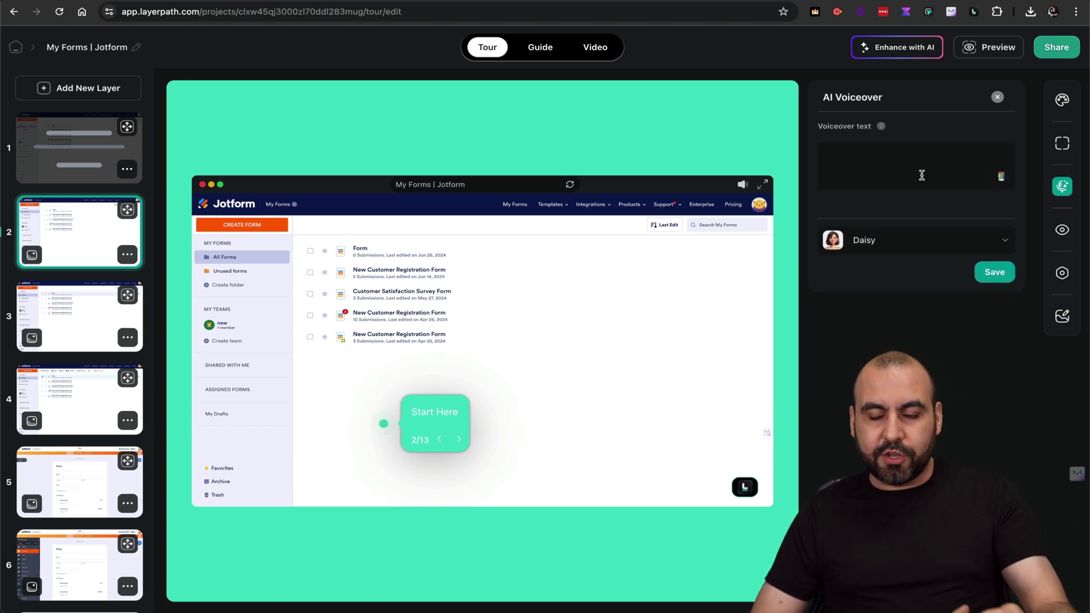
- Keep Daisy as slide 2's voiceover voice and hide slide 2 from the tour
left_click(922, 176)
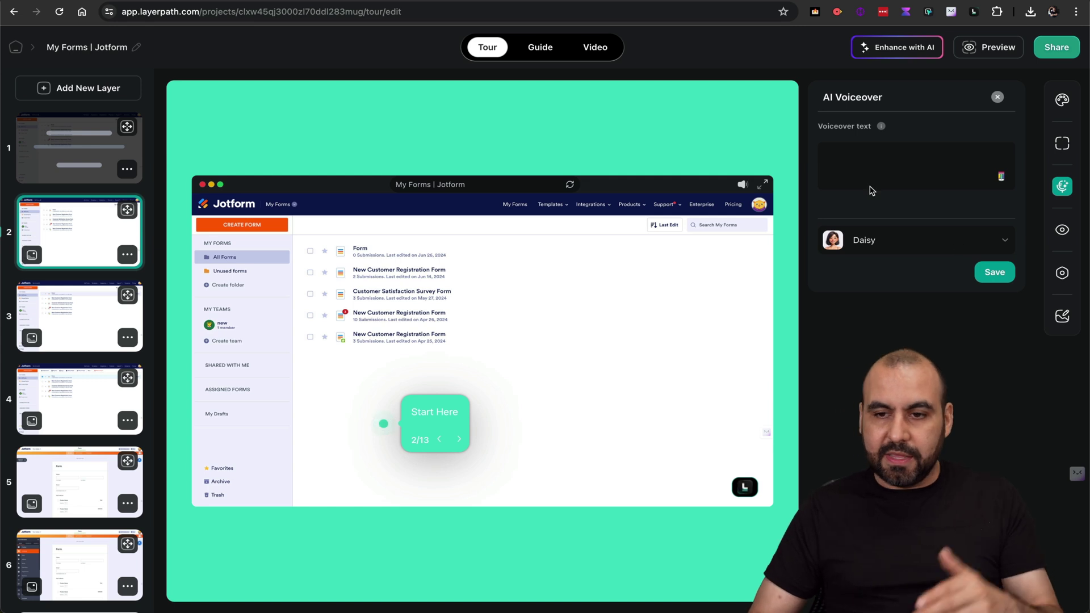
left_click(885, 243)
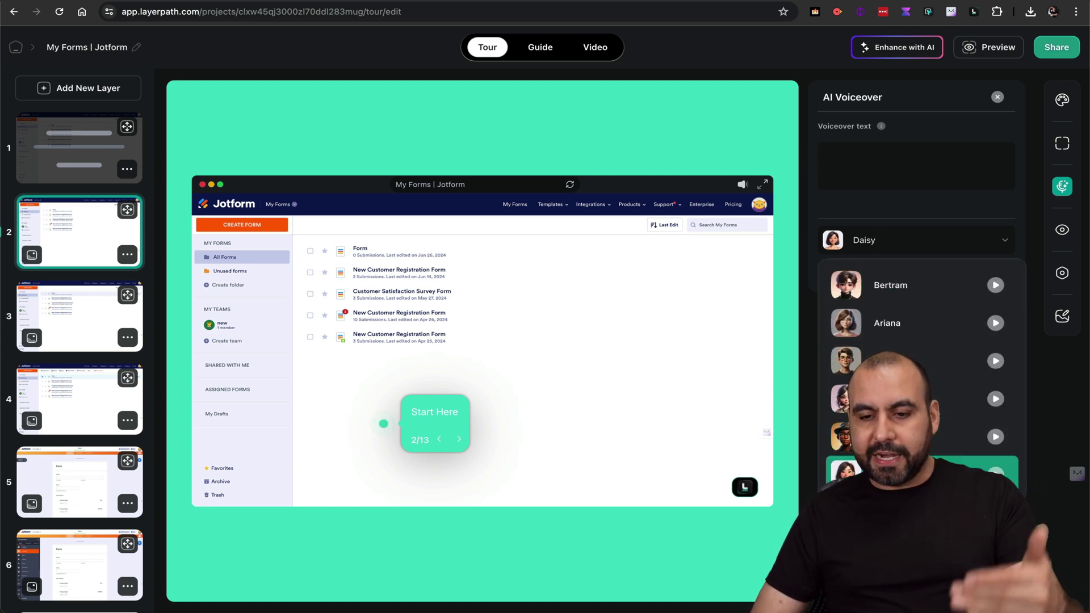
left_click(958, 243)
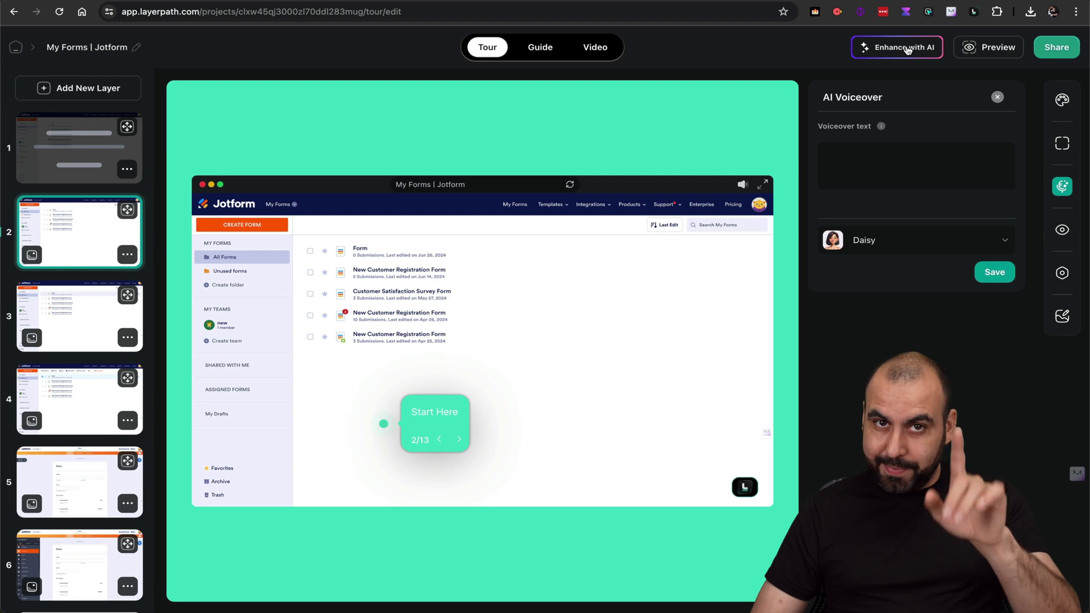
left_click(1061, 230)
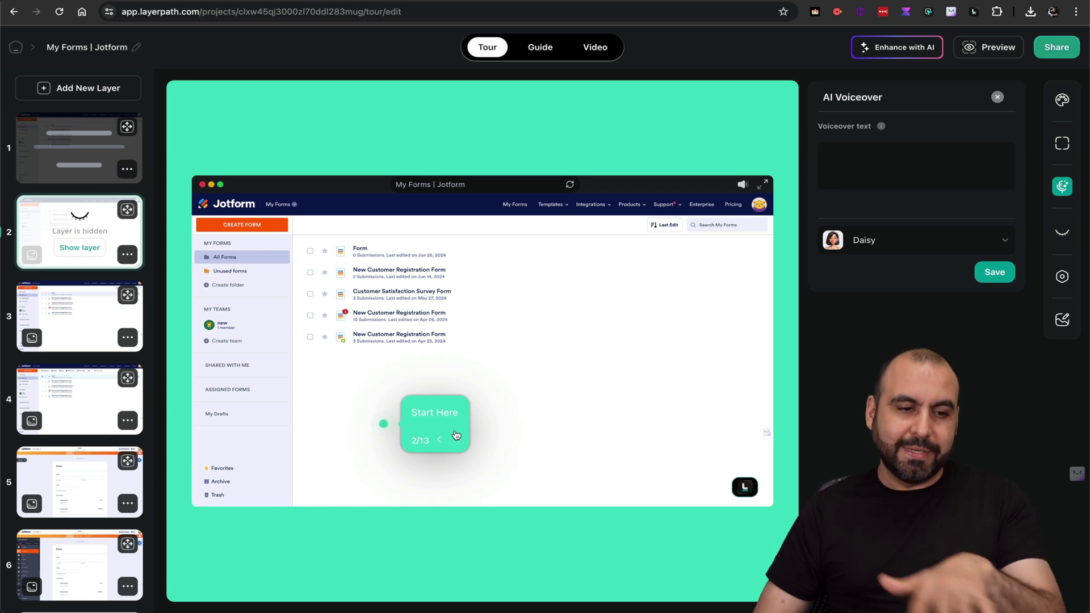
left_click(1063, 277)
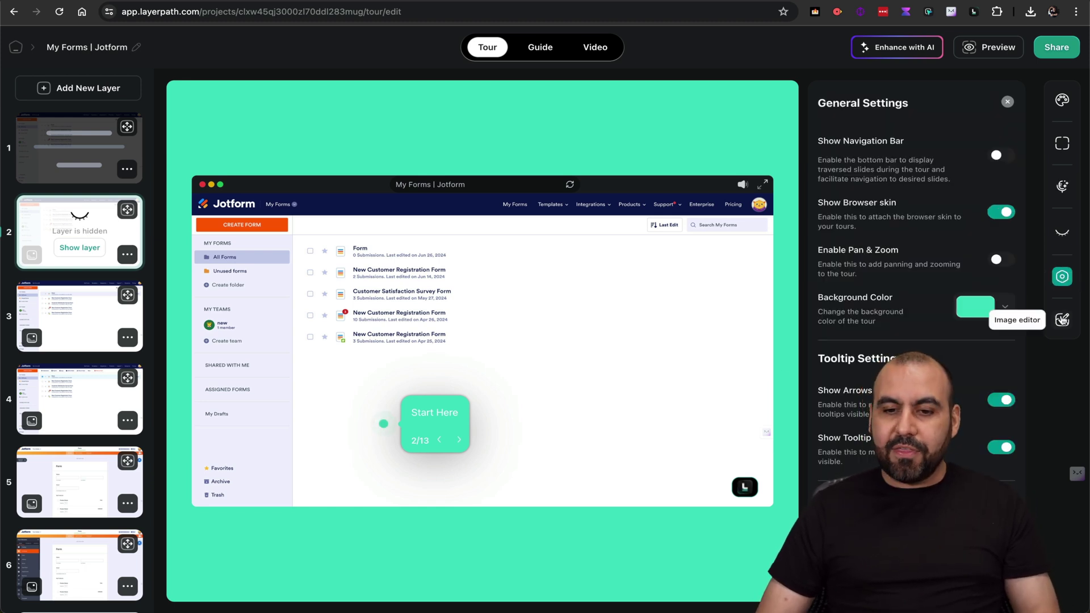
- Close the slide image editor unchanged, then step through slides 3–5 to slide 7, 'Click Properties button'
left_click(1062, 320)
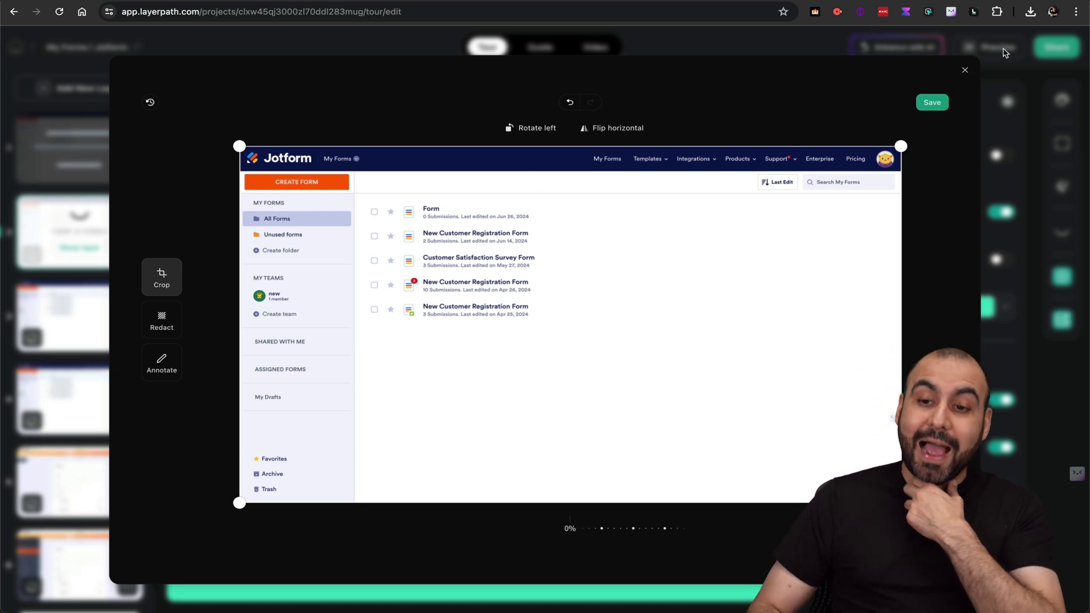
left_click(965, 71)
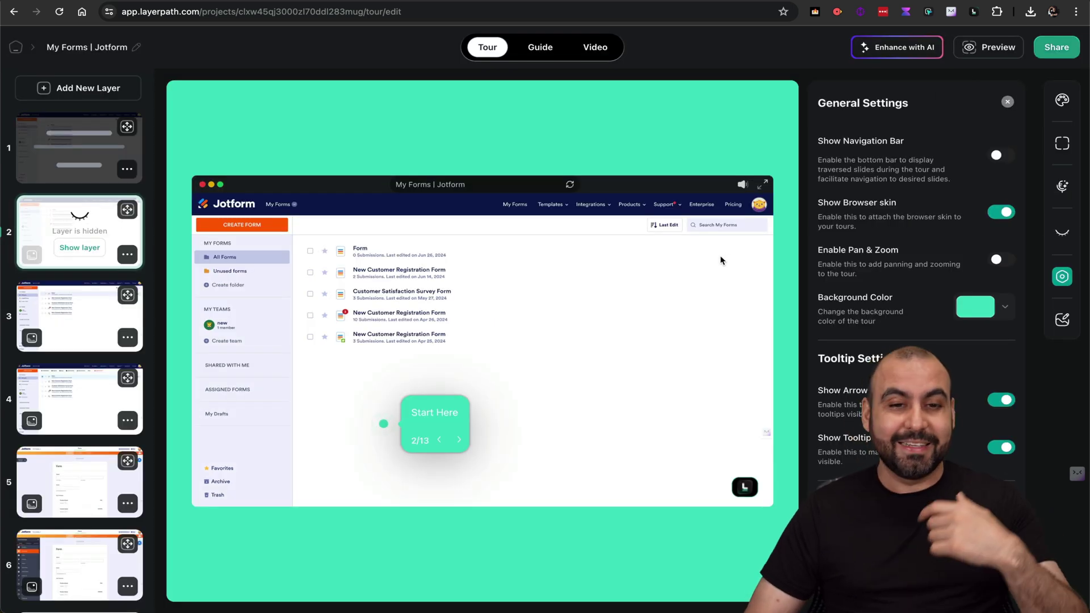
left_click(77, 321)
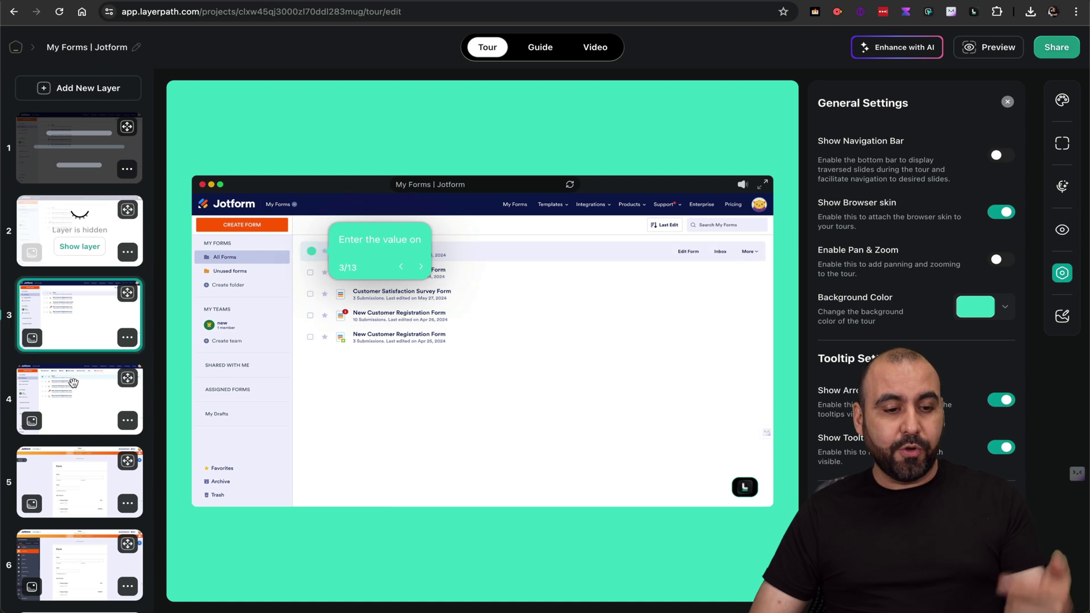
left_click(74, 386)
left_click(78, 434)
left_click(80, 505)
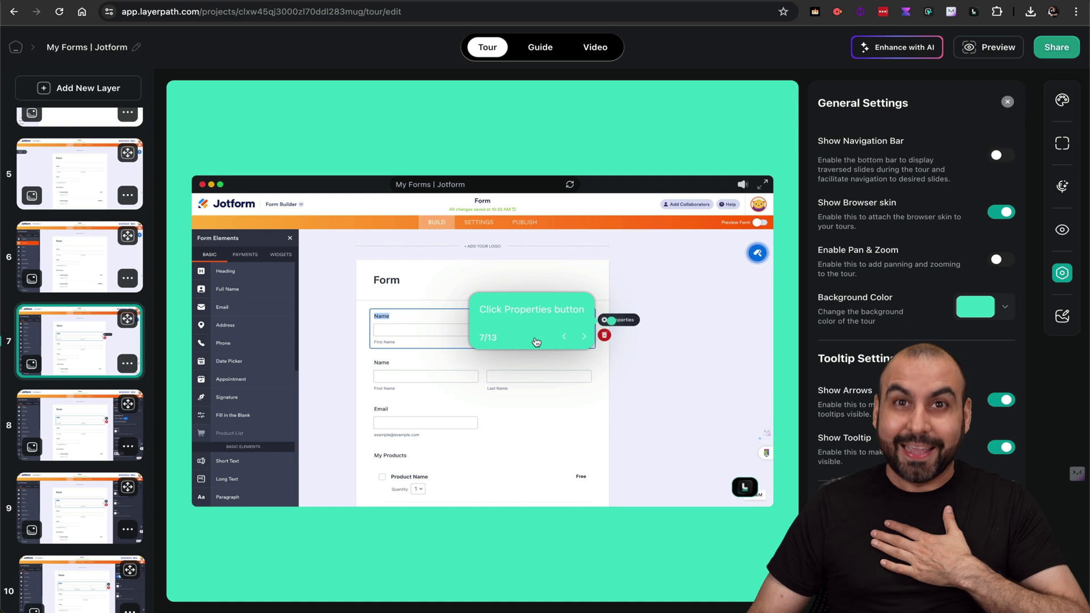
- In the guide version, go to step 4 and leave its title unchanged
left_click(553, 50)
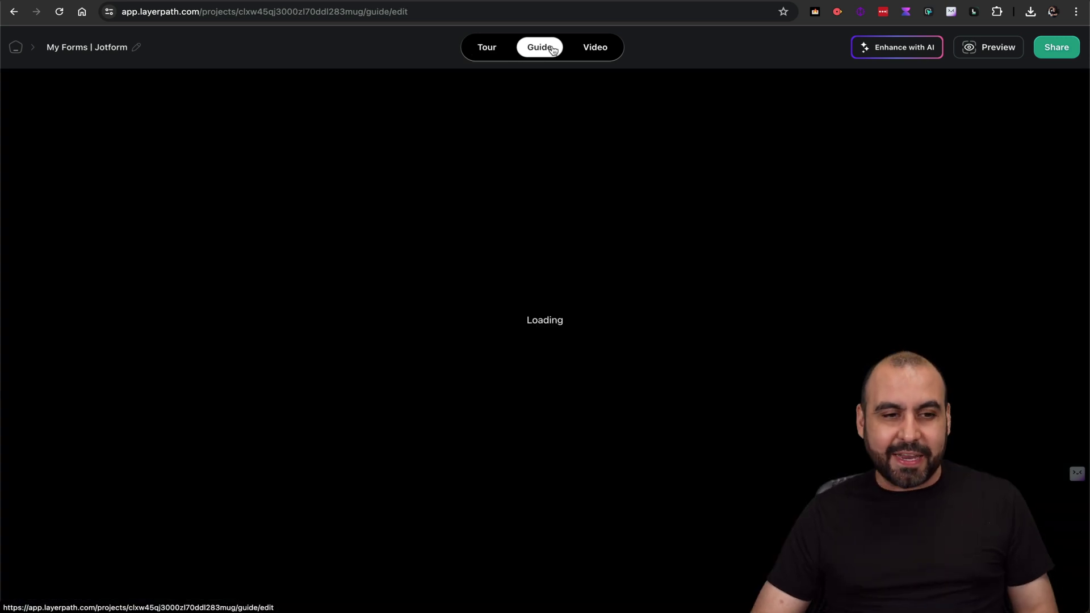
left_click(145, 135)
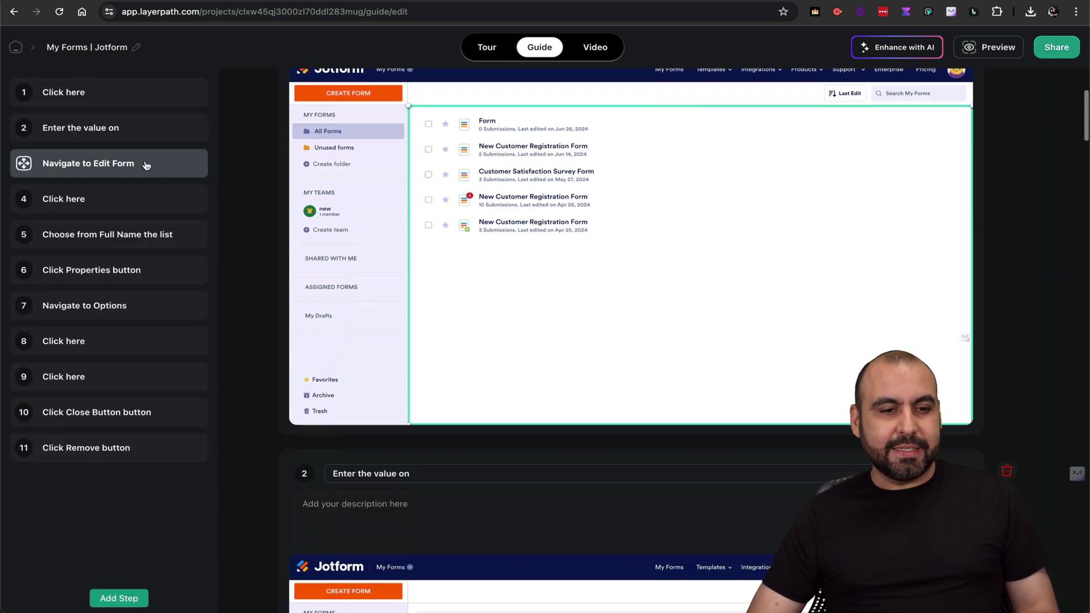
left_click(146, 170)
left_click(147, 214)
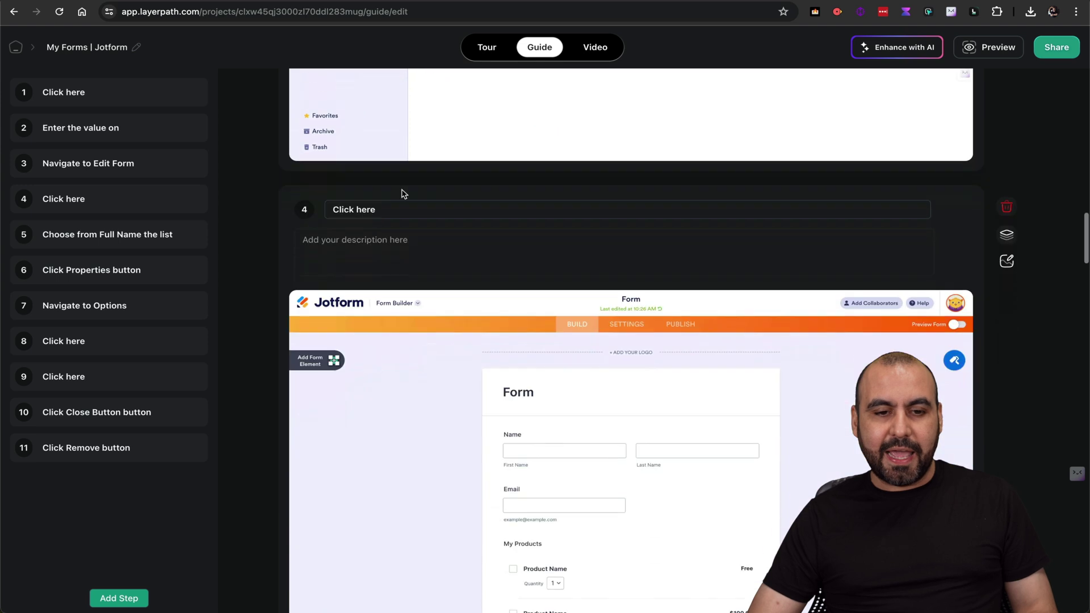
left_click(359, 158)
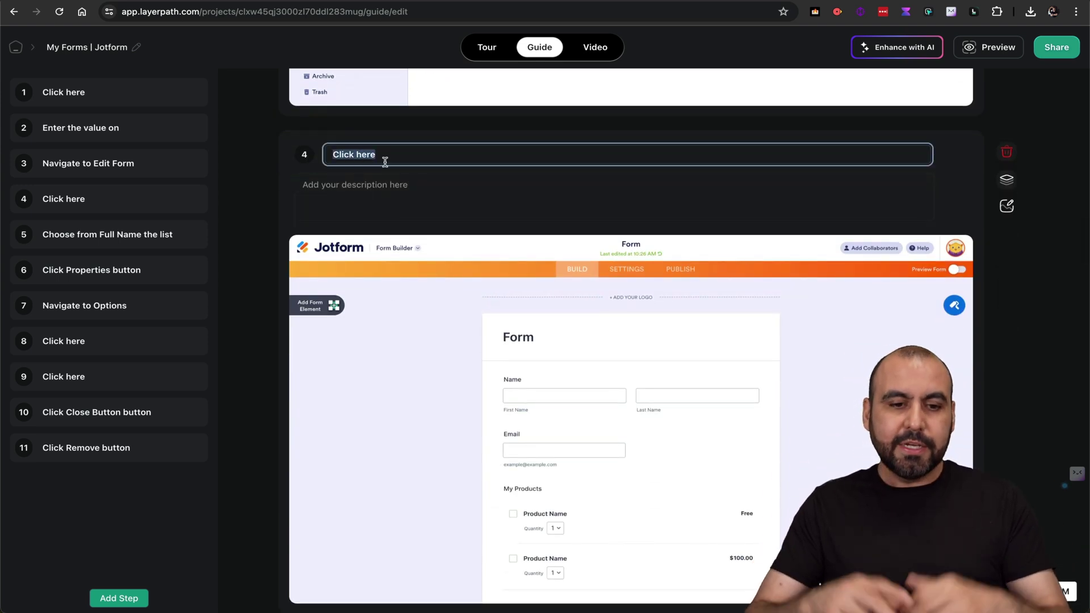
left_click(339, 310)
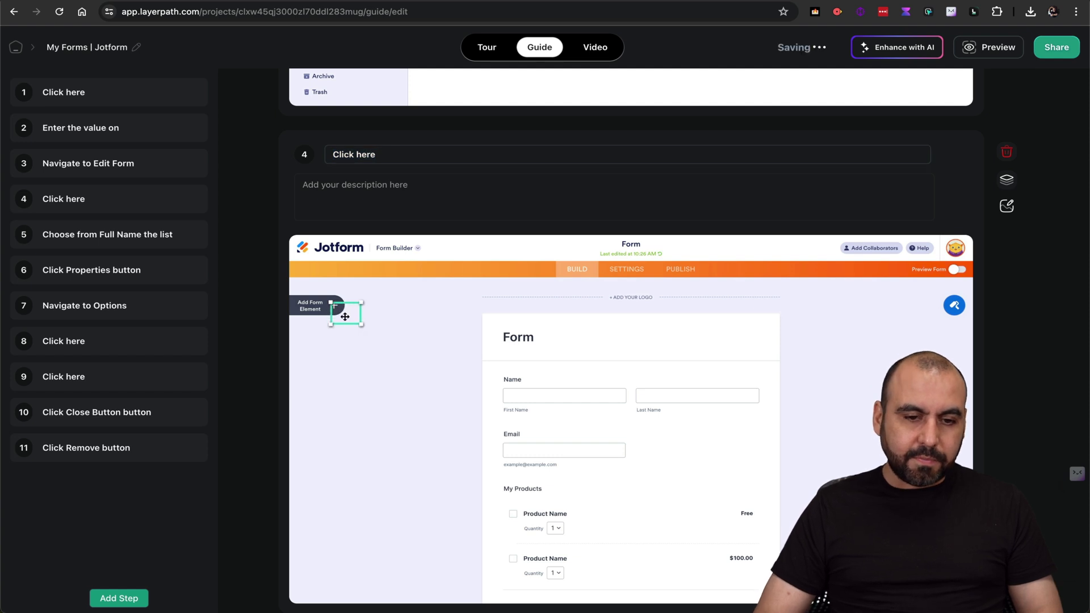
- Move step 4's highlight box onto the Add Form Element button, then return to the video editor
left_click_drag(346, 316, 337, 309)
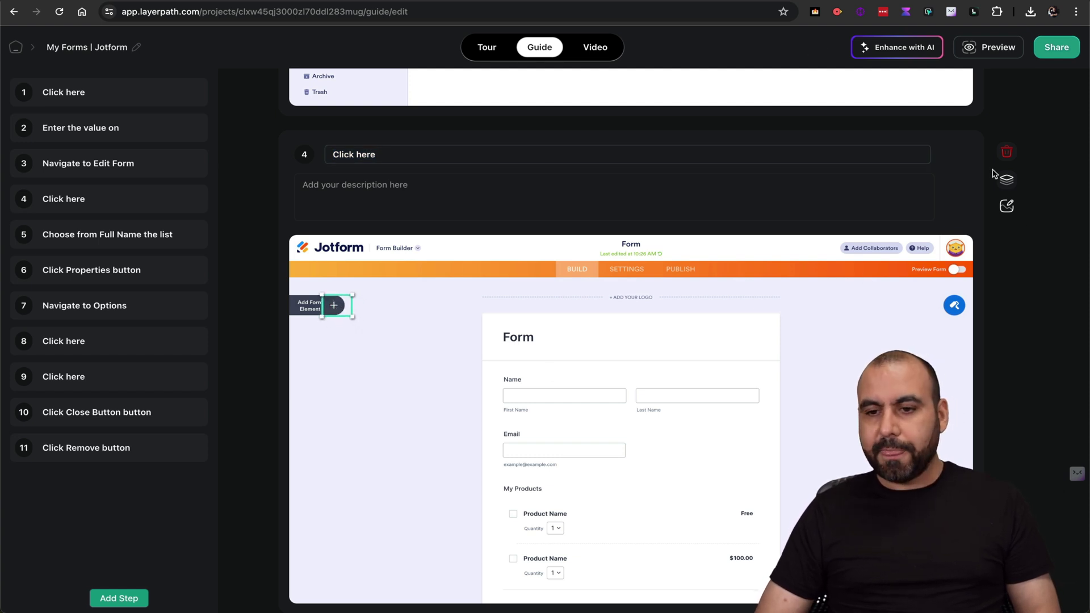
left_click(1006, 207)
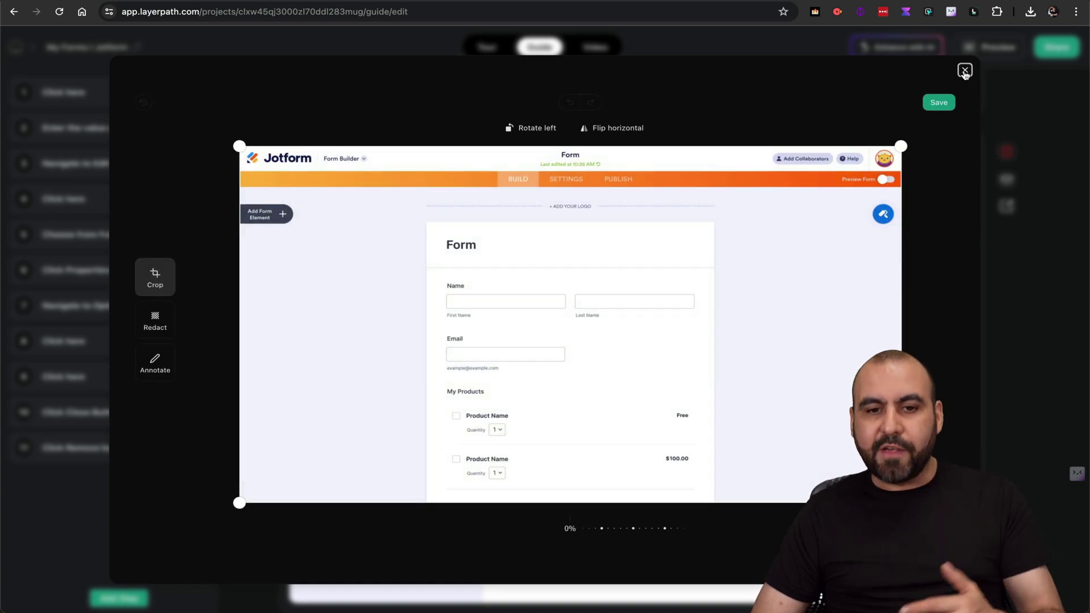
left_click(965, 70)
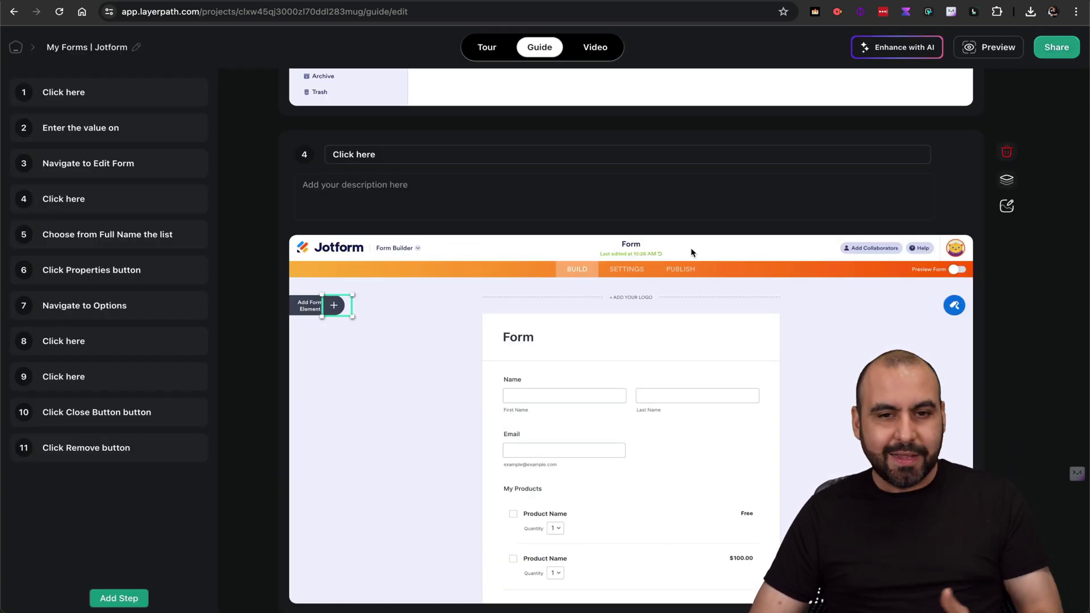
left_click(605, 54)
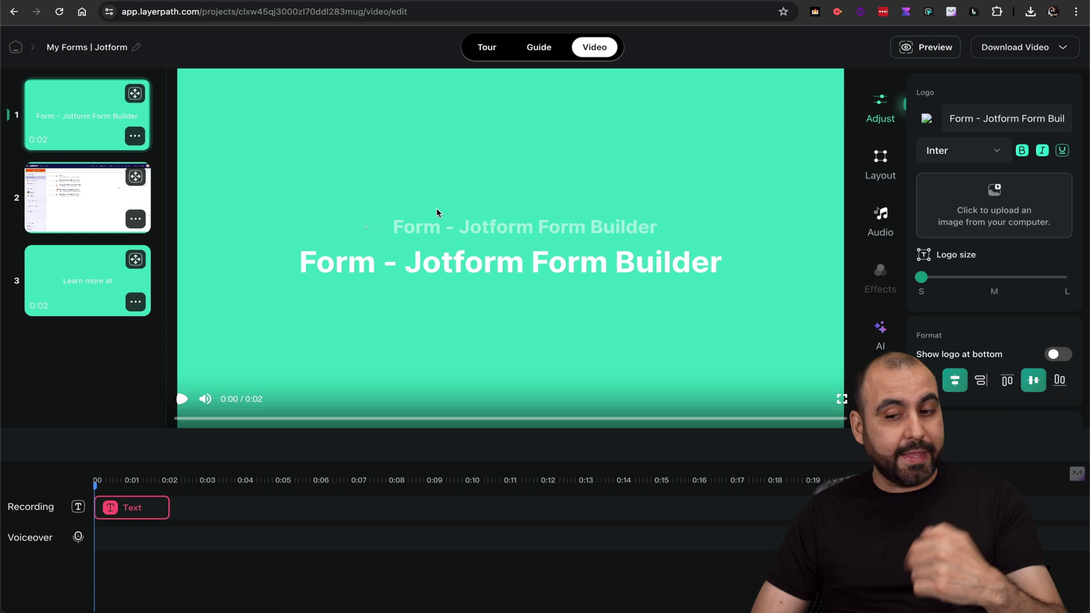
scroll(1012, 348, "down", 10)
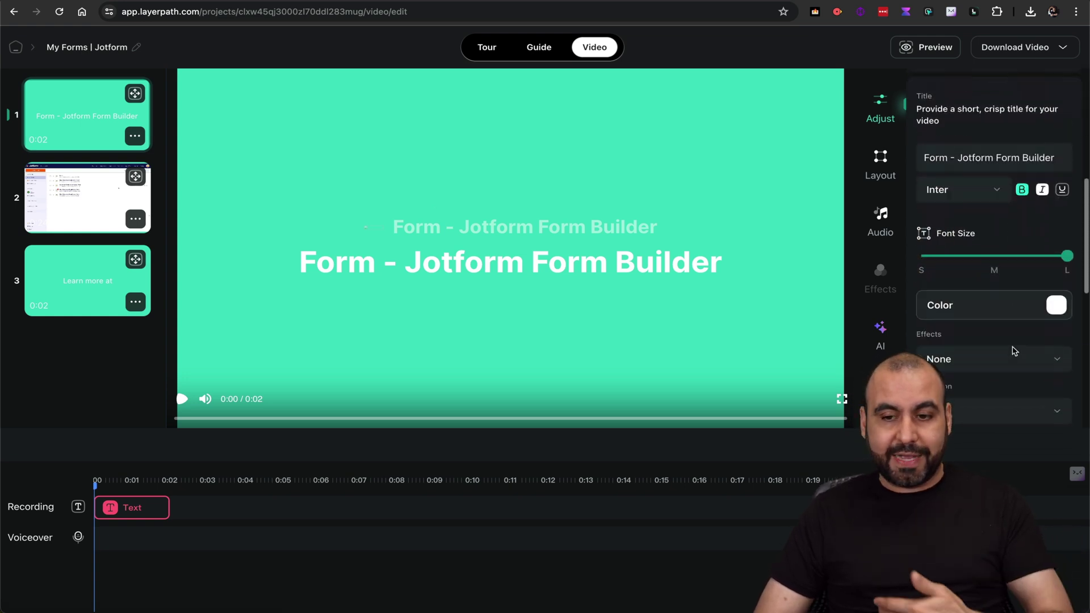
scroll(1014, 350, "down", 5)
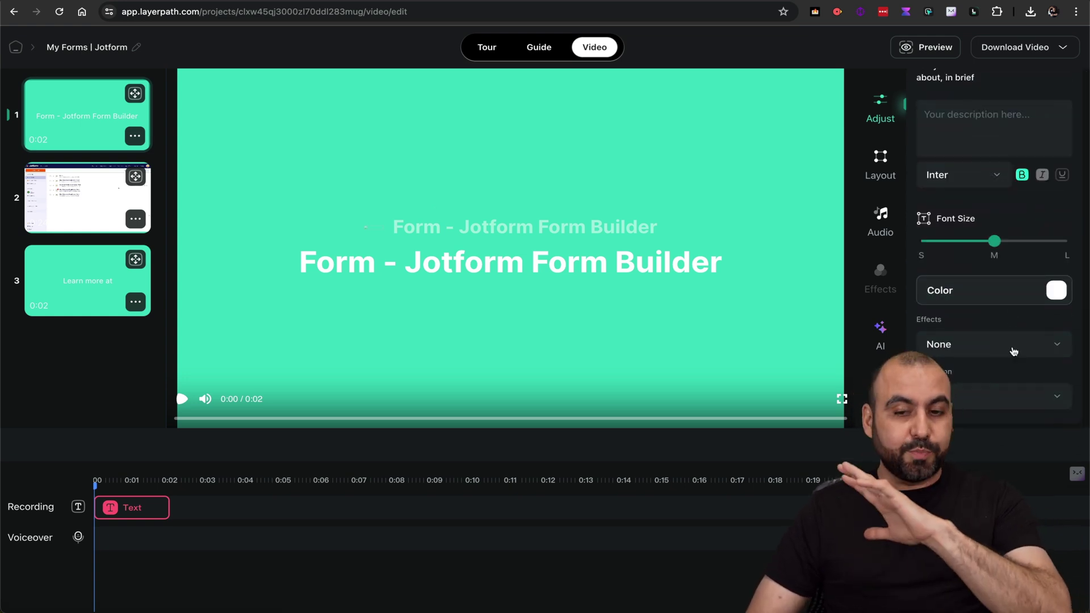
scroll(1013, 350, "up", 15)
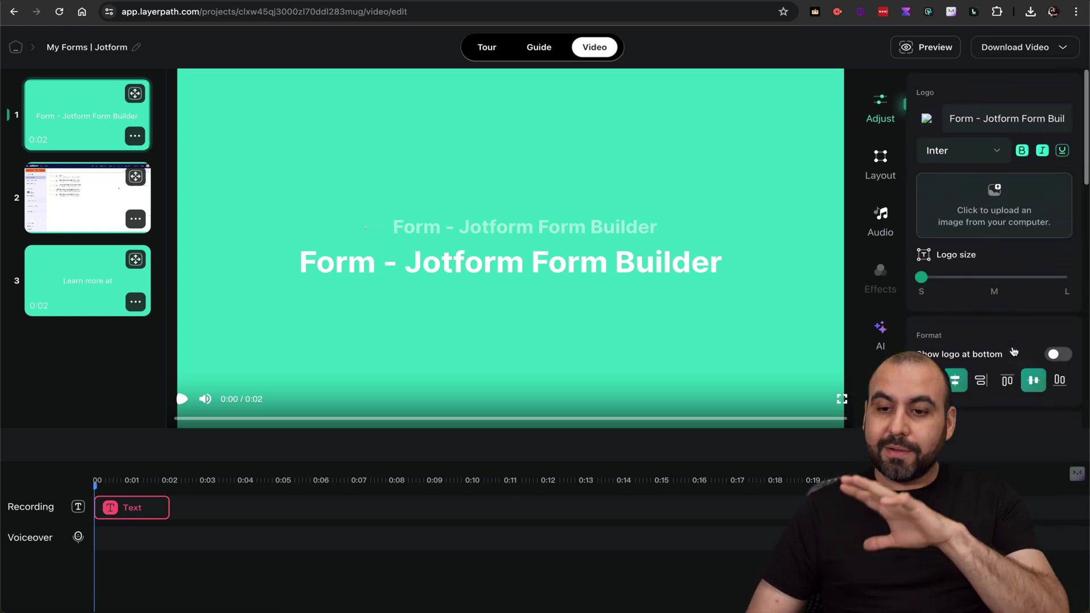
left_click(85, 209)
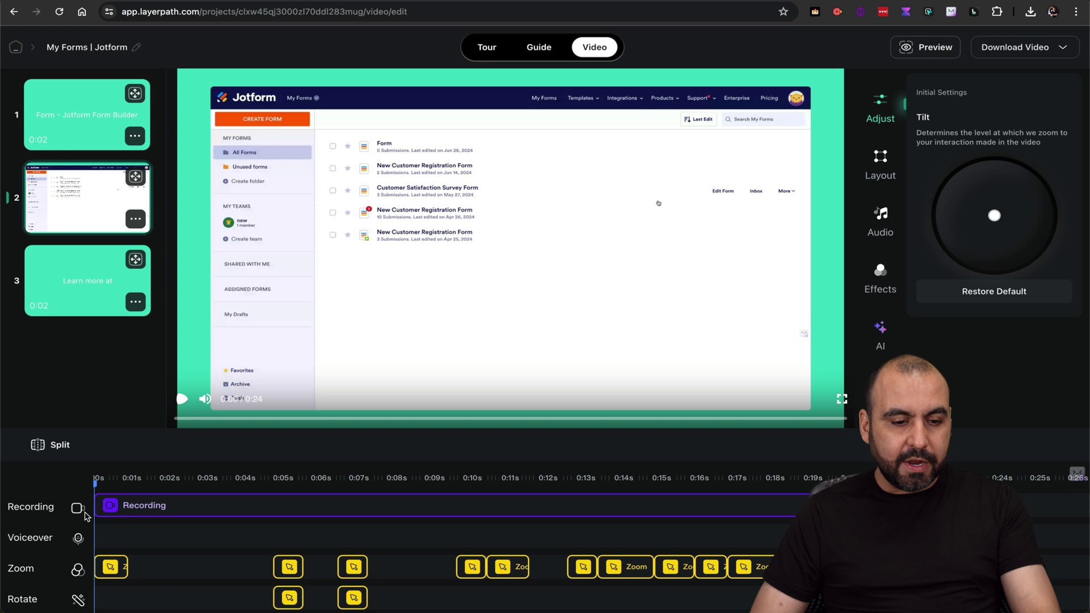
- Trim scene 2's recording to start around 0:04 and delete its first zoom effect
left_click(182, 401)
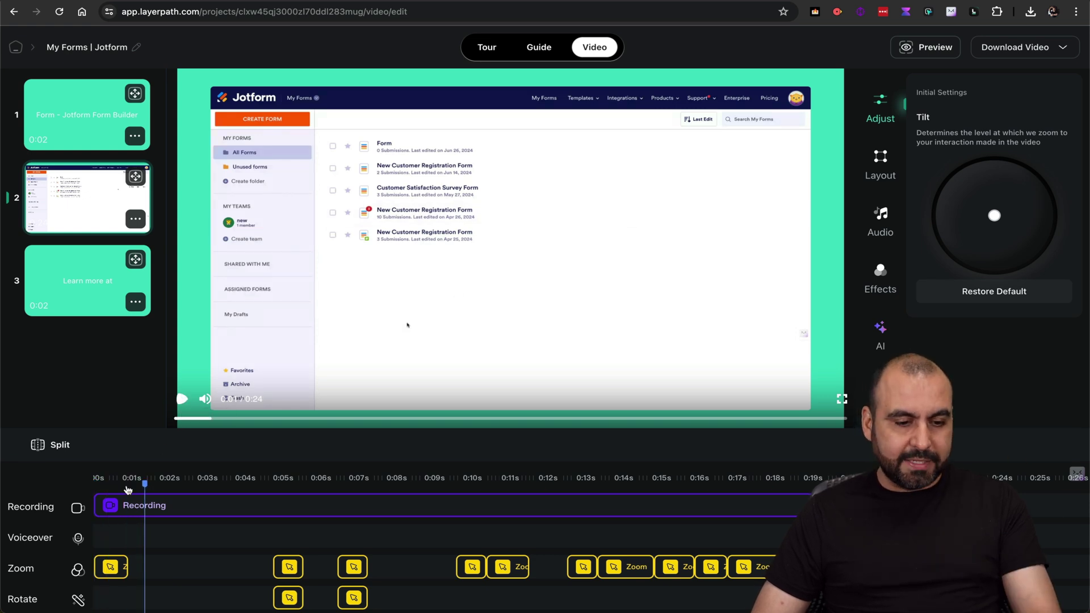
left_click_drag(96, 504, 267, 504)
left_click(114, 565)
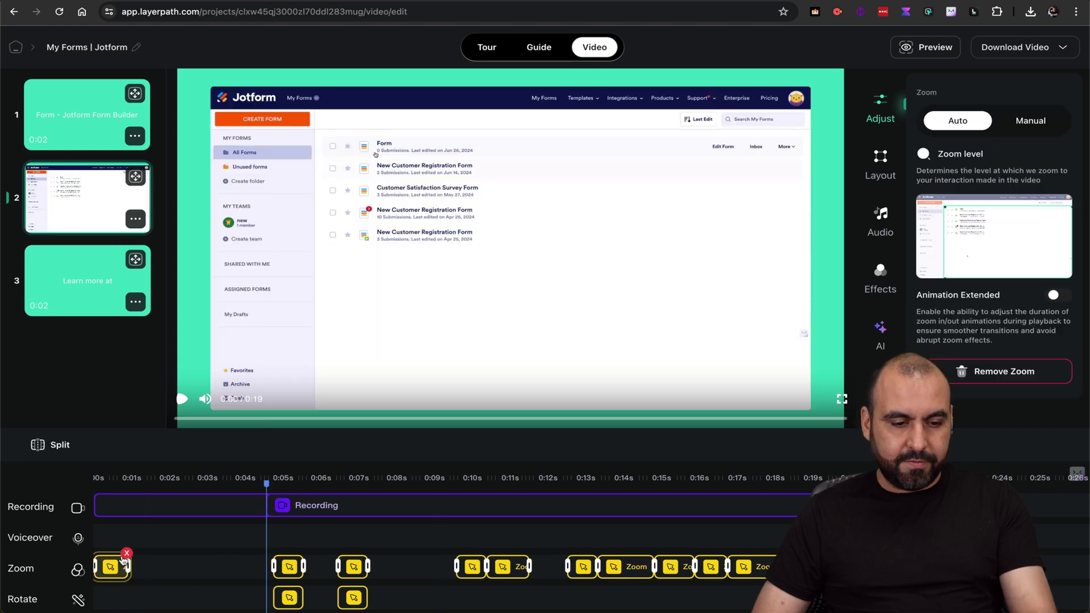
left_click(126, 554)
left_click(258, 482)
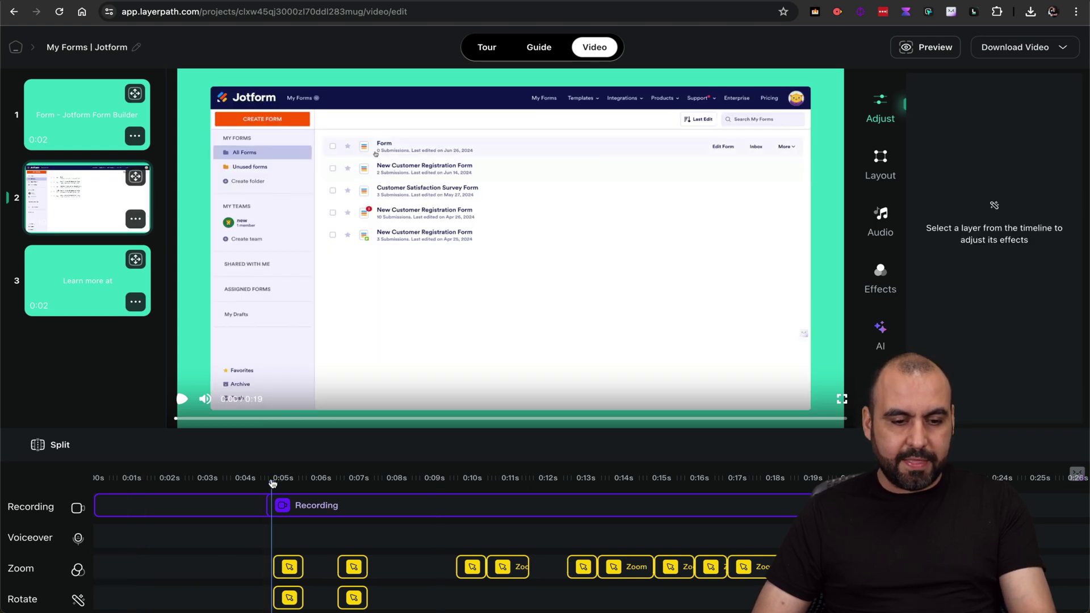
- Preview the trimmed start and open the tilt settings of the 0:05 effect
scroll(266, 483, "down", 1)
left_click(181, 397)
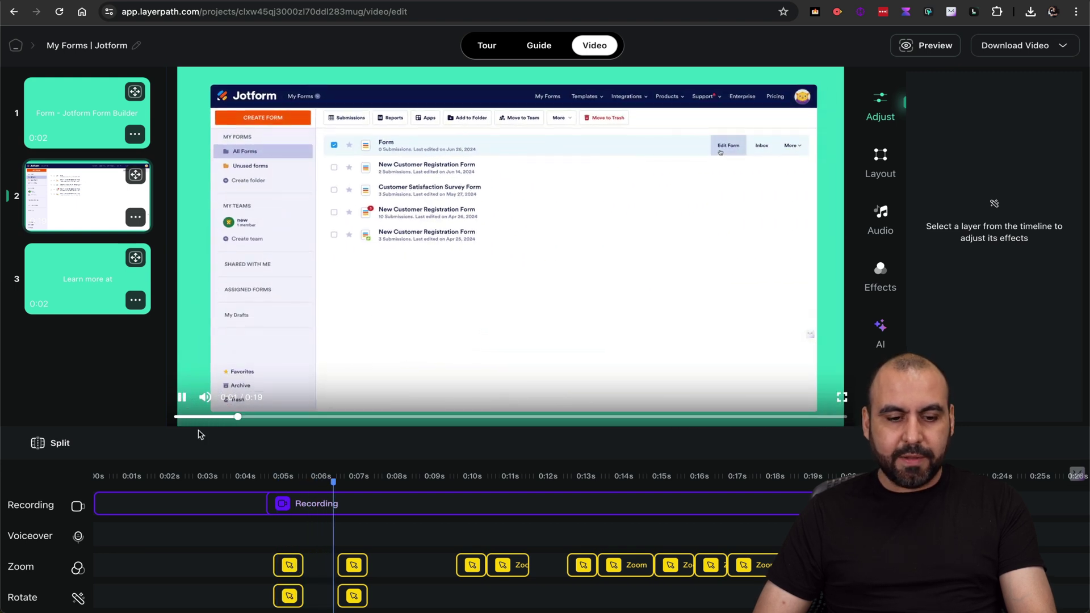
scroll(250, 533, "down", 1)
left_click(278, 555)
left_click(287, 524)
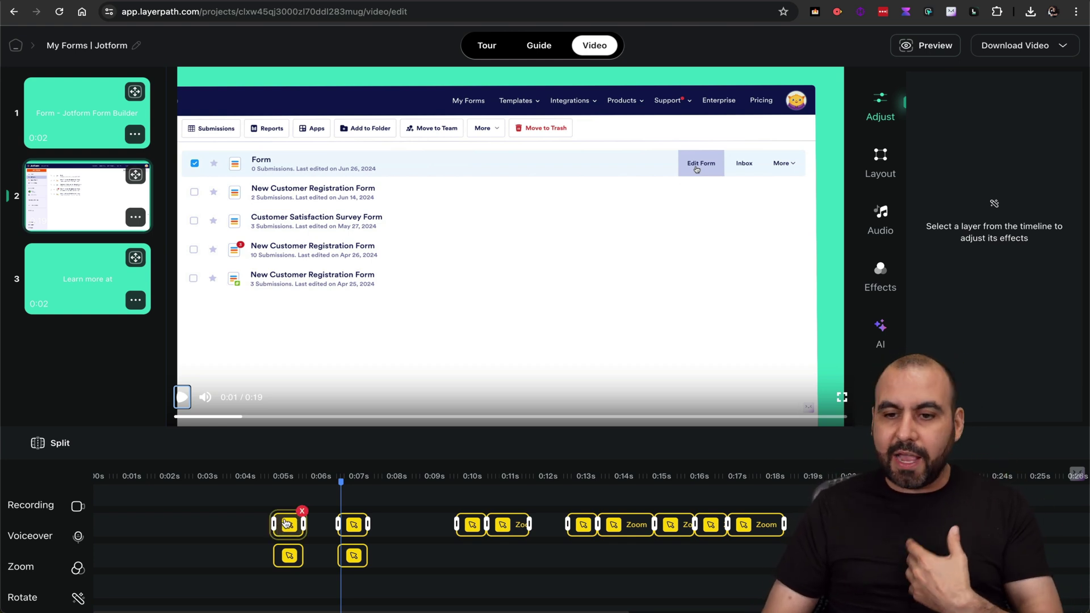
left_click(289, 556)
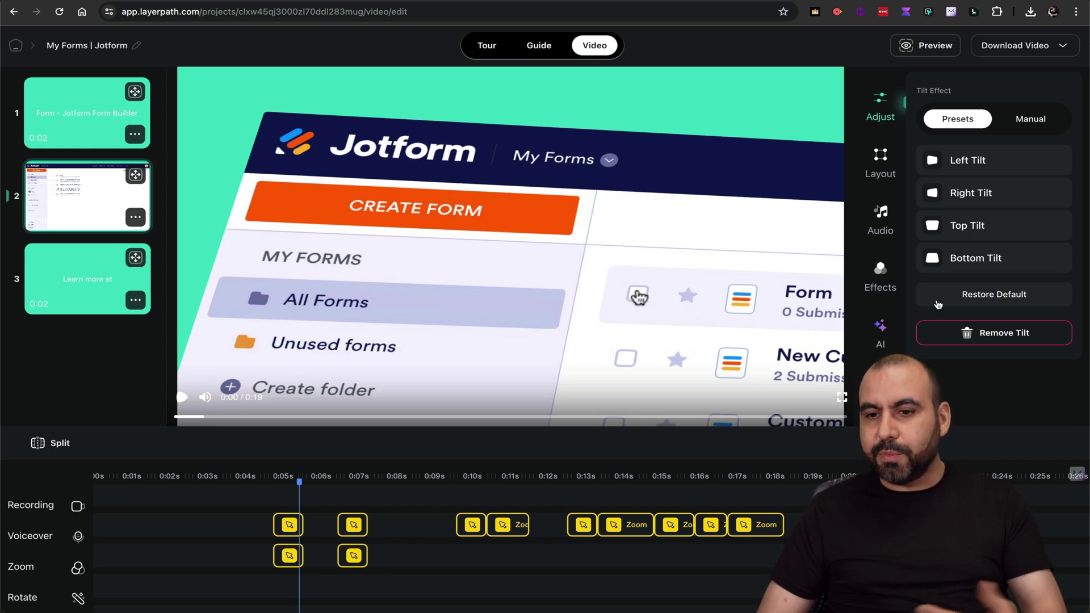
- Try a manual tilt and the Right and Top Tilt presets, then restore the 0:05 tilt to default
left_click(1034, 123)
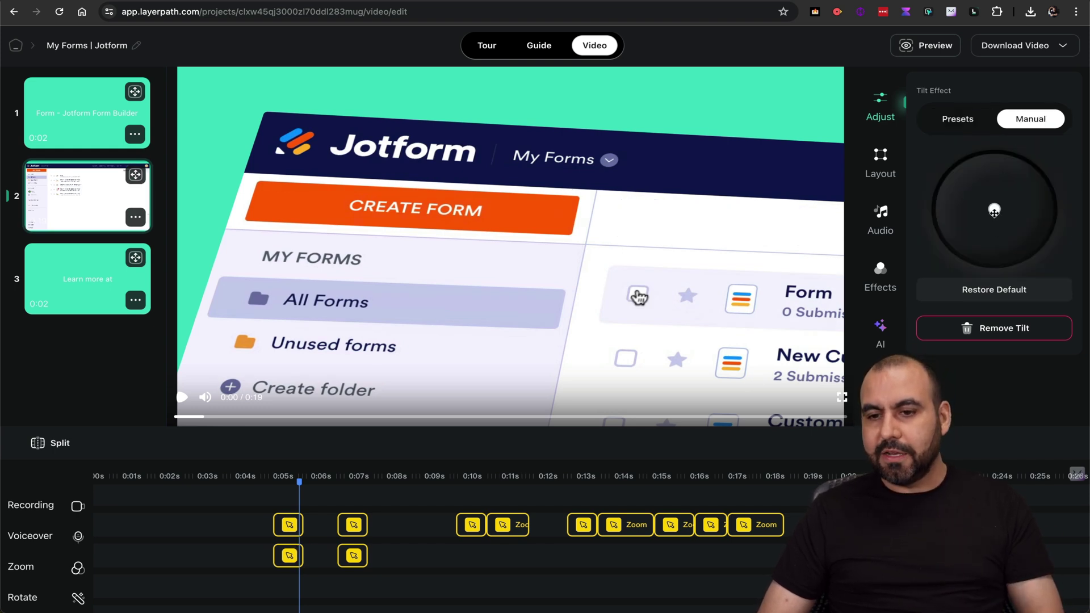
mouse_move(994, 211)
left_mouse_down()
mouse_move(1001, 225)
mouse_move(980, 226)
mouse_move(1002, 229)
mouse_move(1000, 219)
left_mouse_up()
left_click(968, 125)
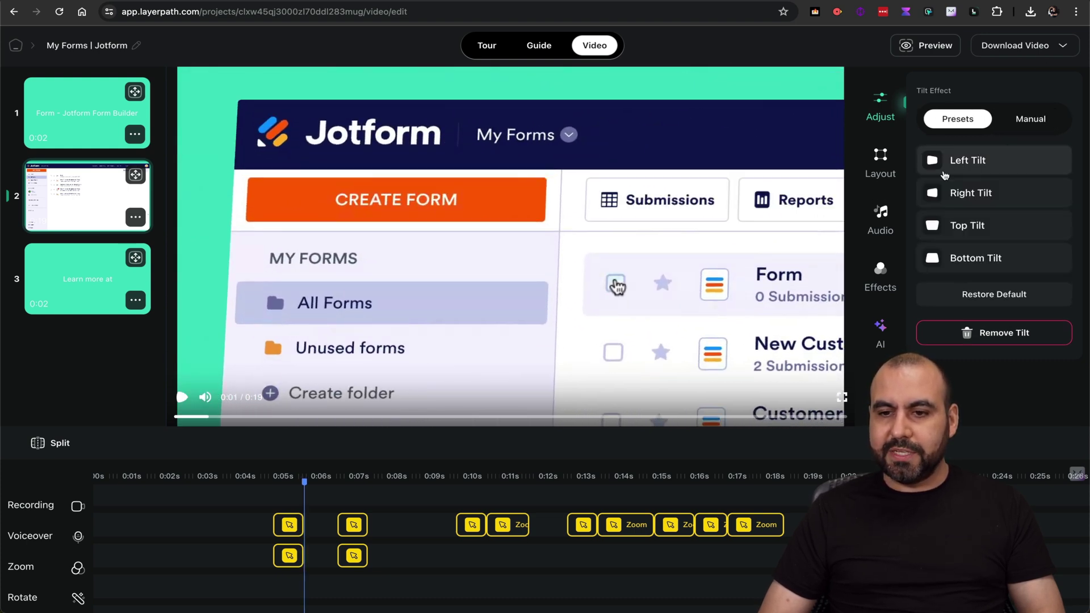
left_click(981, 194)
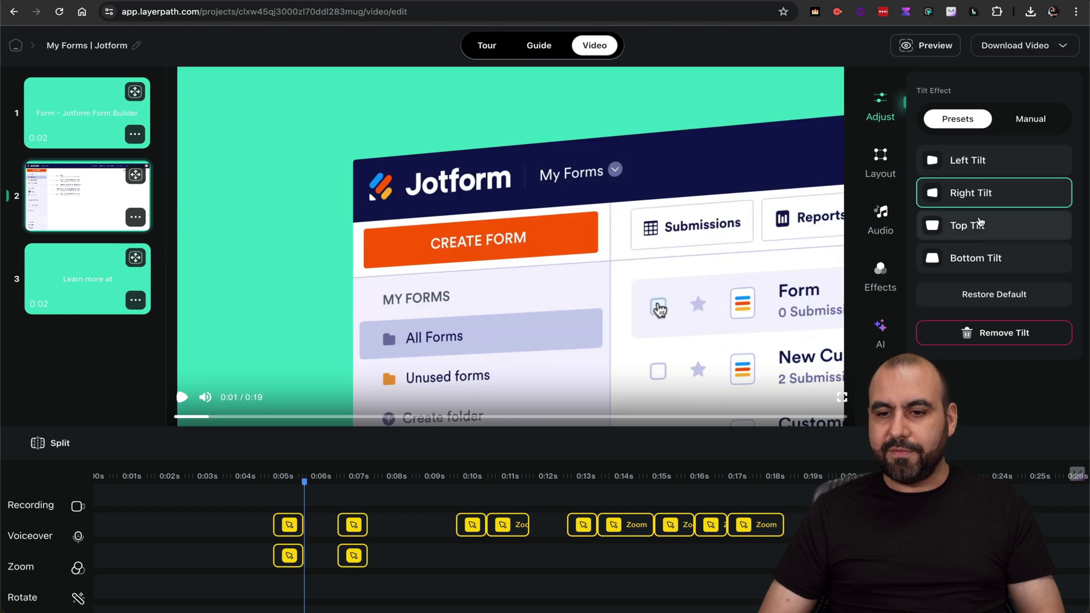
left_click(982, 225)
left_click(992, 293)
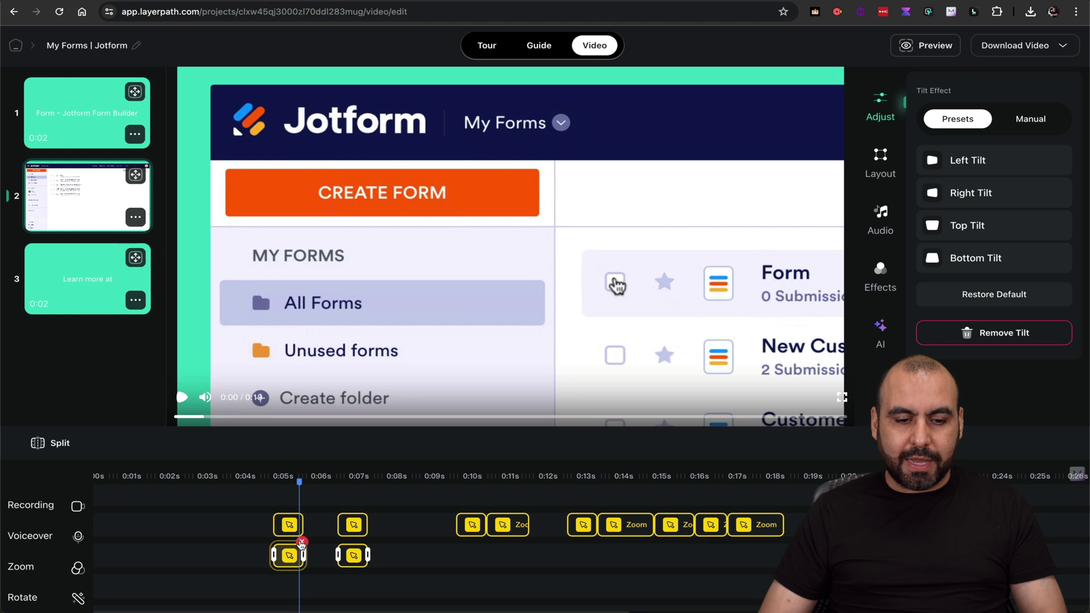
left_click(302, 542)
- Set the 0:05 zoom to Manual at a slightly lower level and replay the preview to check it
left_click(284, 529)
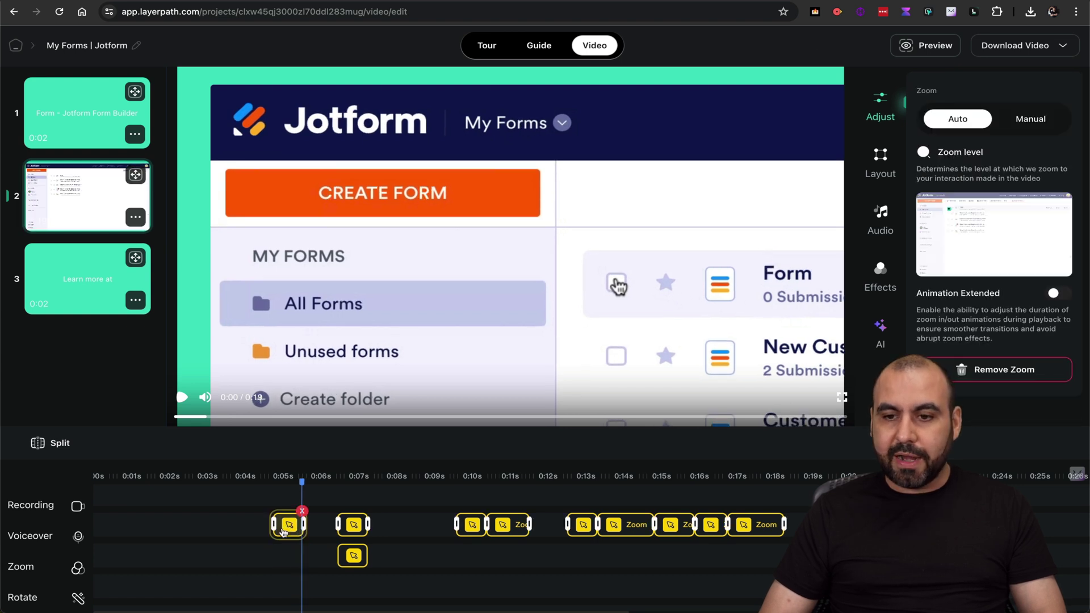
left_click(1030, 119)
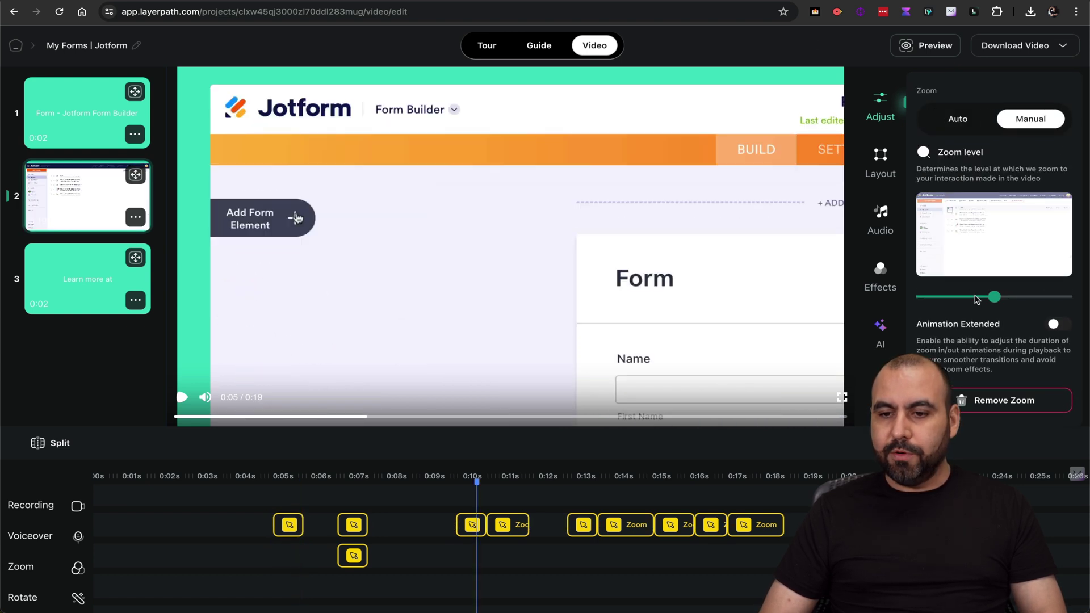
left_click_drag(992, 295, 955, 300)
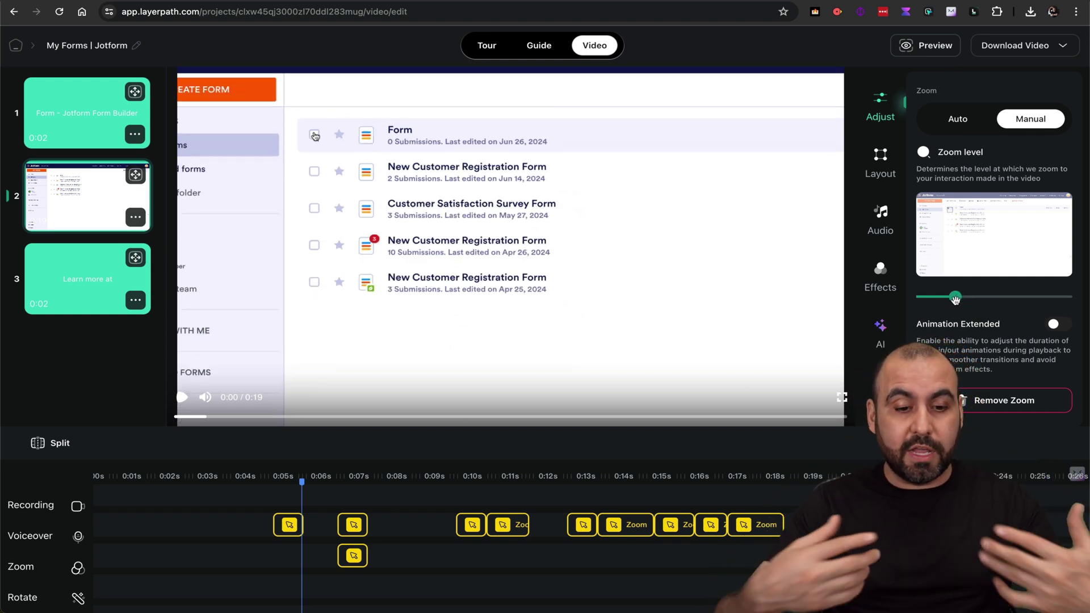
left_click(192, 417)
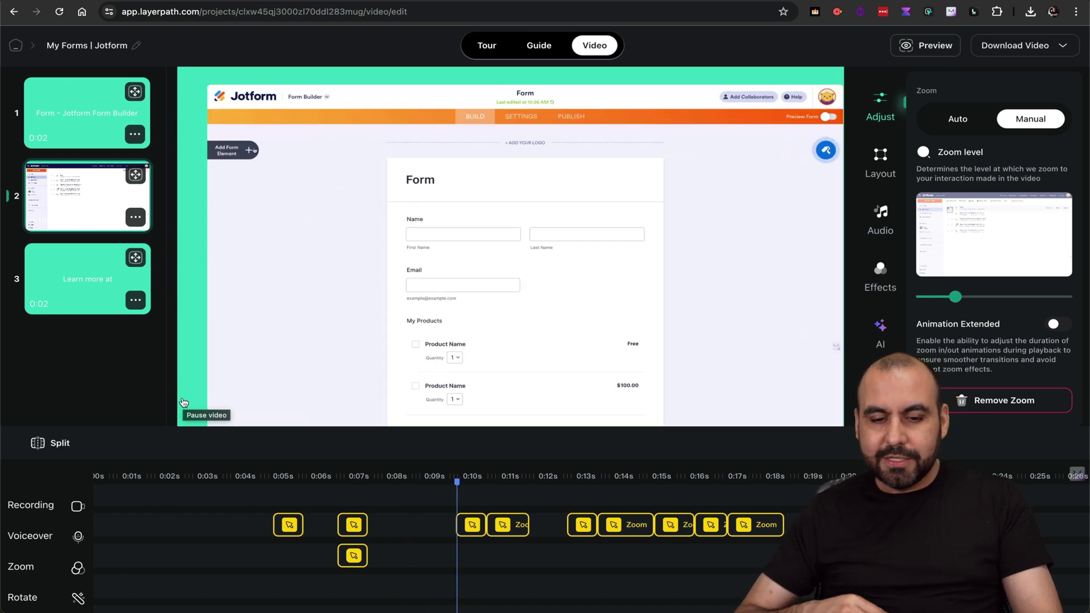
left_click(183, 400)
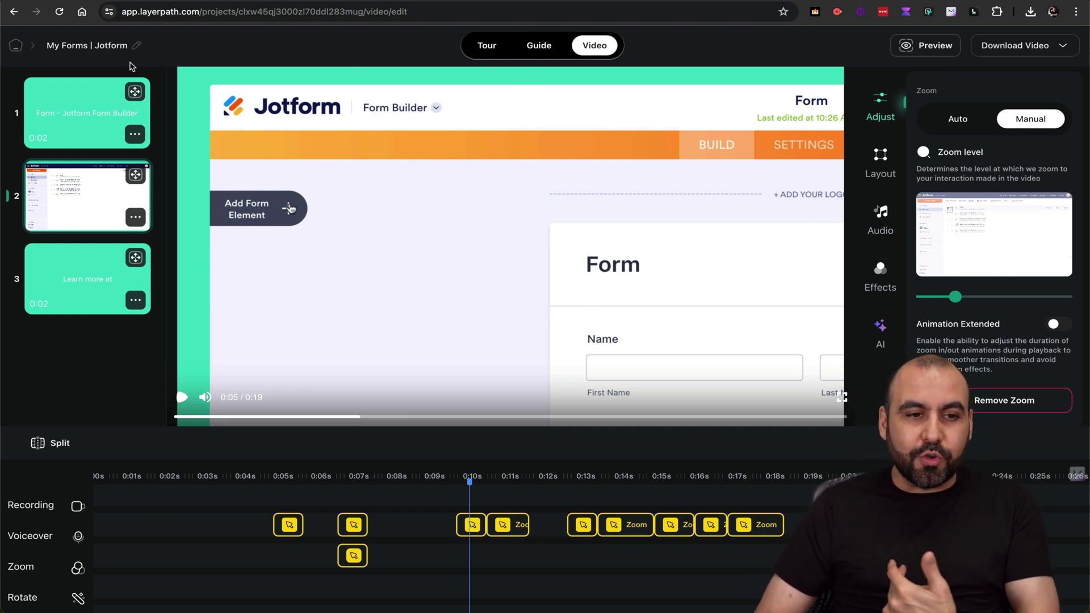
left_click(478, 48)
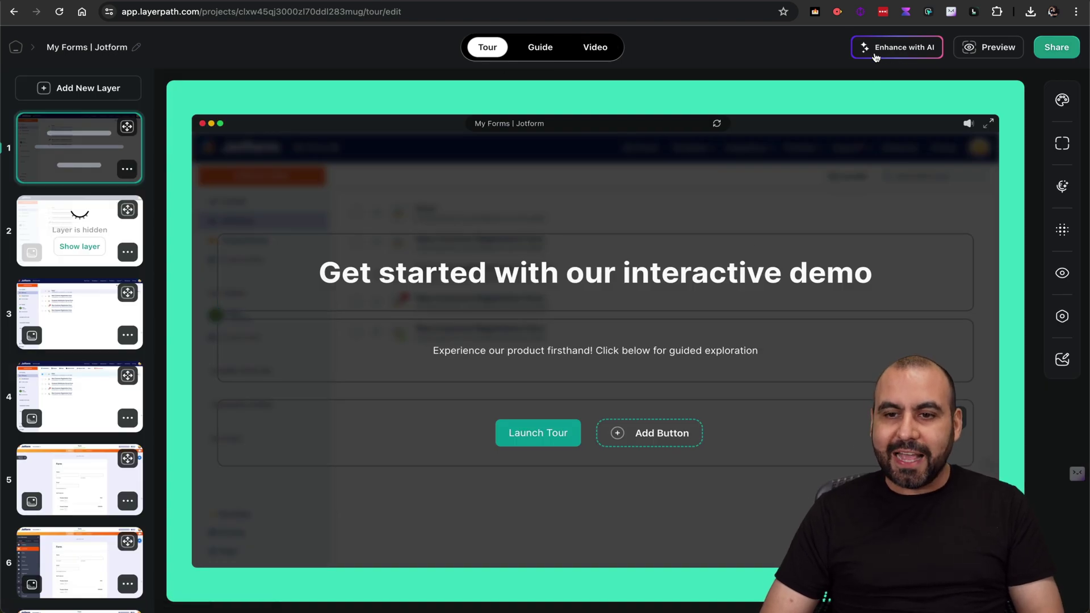
- Generate AI tour content in the Product How to's category, described as a guide to adding a name element by dragging
left_click(898, 52)
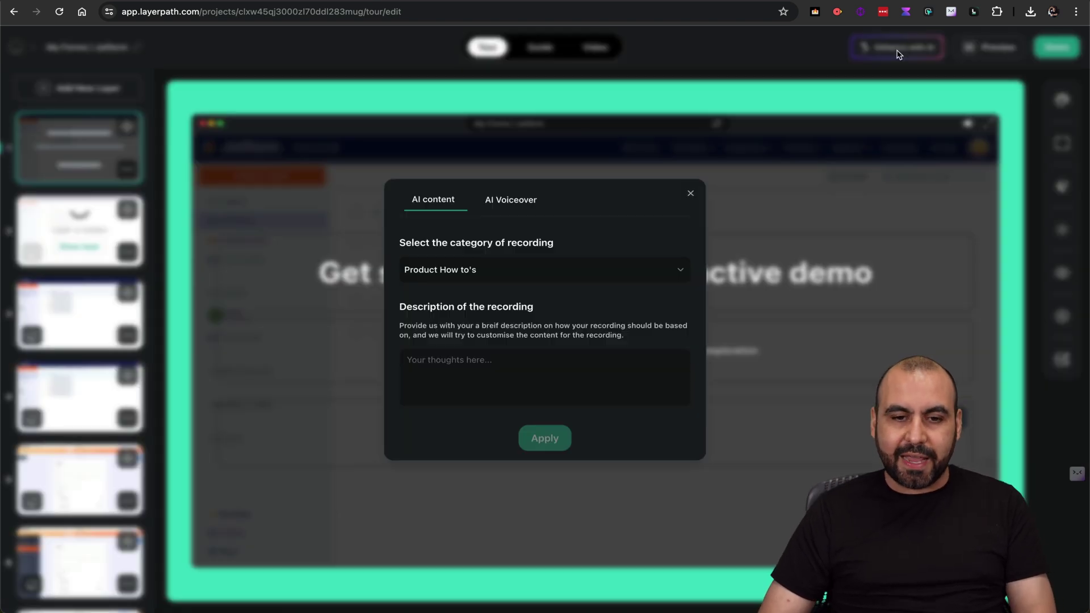
left_click(460, 274)
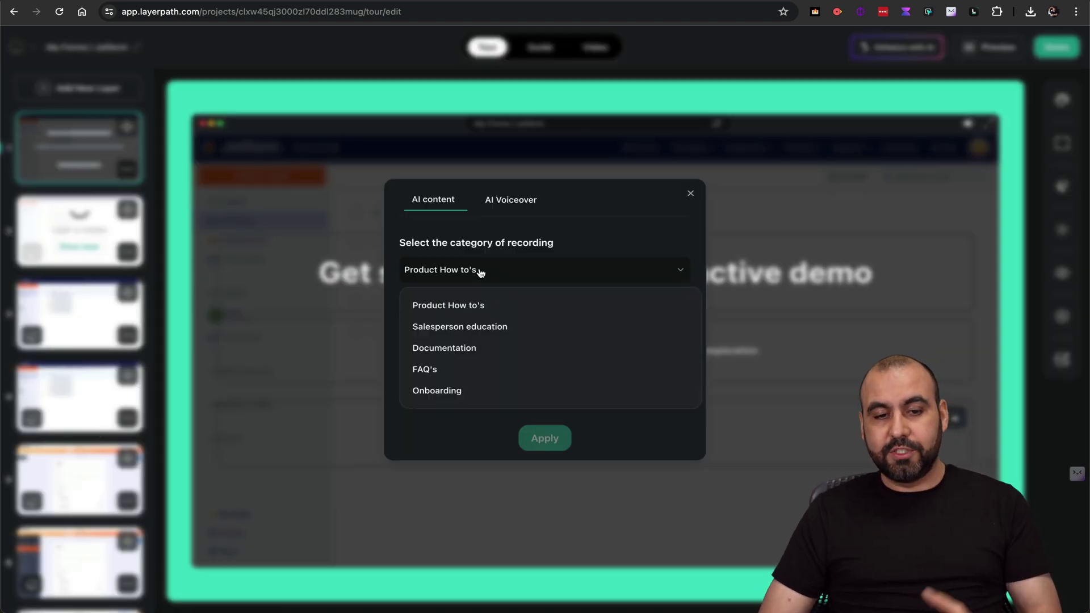
left_click(507, 314)
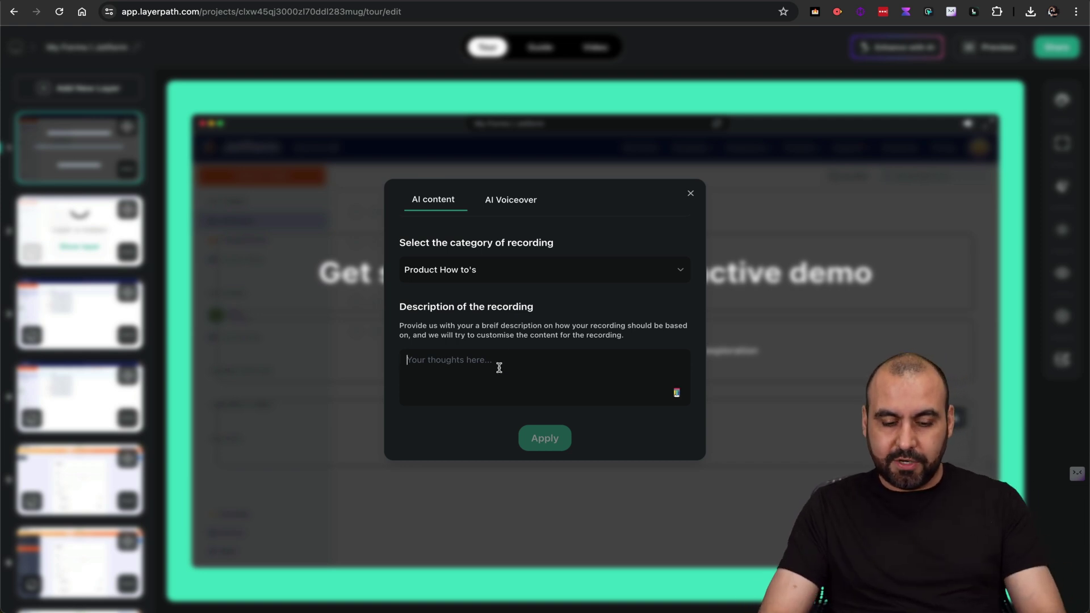
type("This is a how to guide on how to add a name element by draging it and showing the options to use")
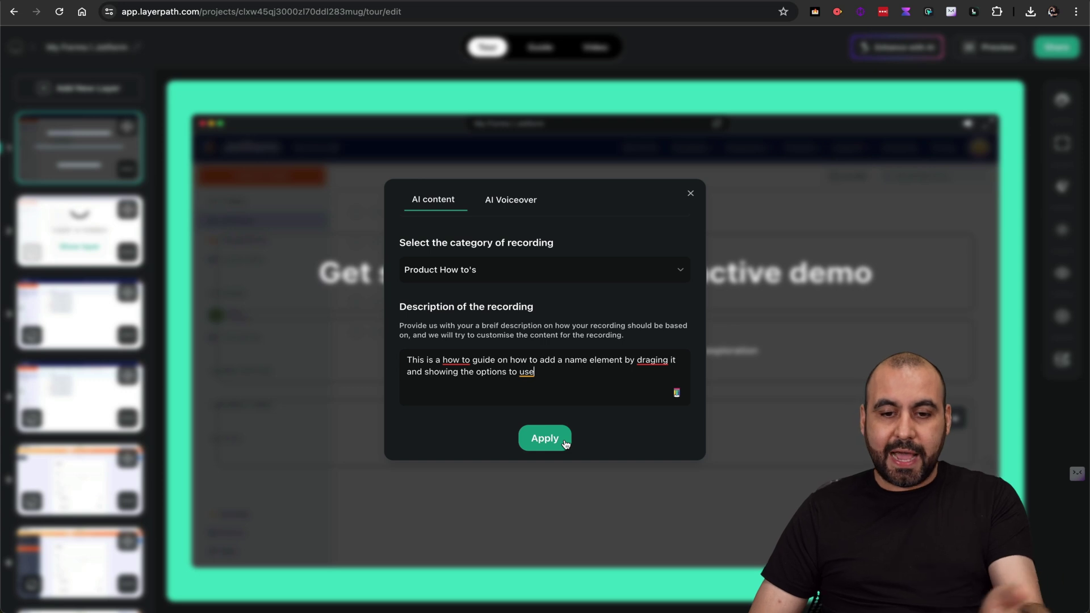
left_click(545, 438)
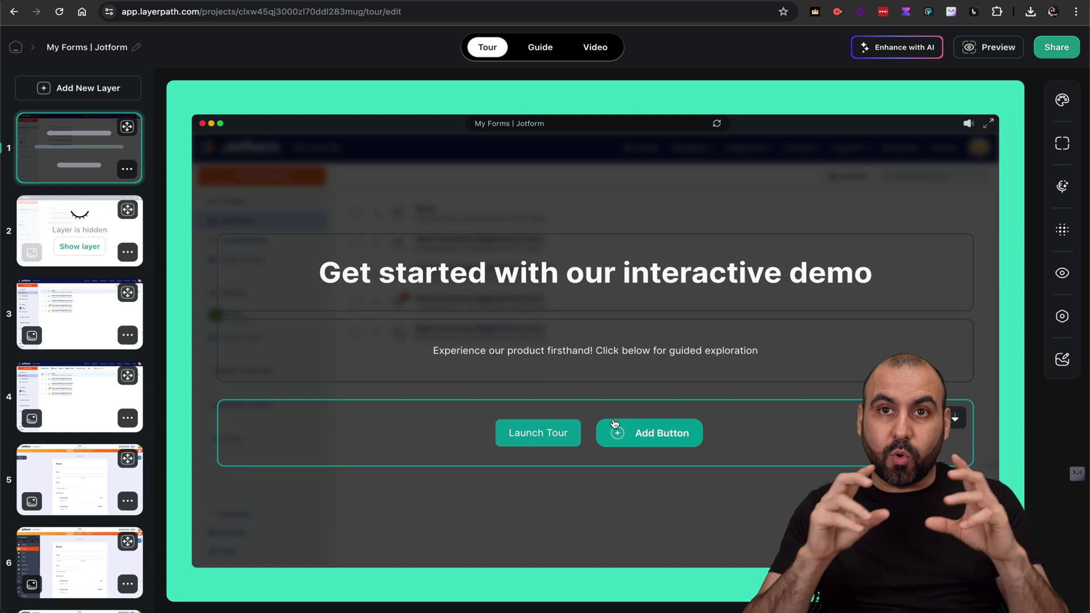
- Review the AI-generated tour steps 2 through 8, then jump back to the title slide
left_click(59, 252)
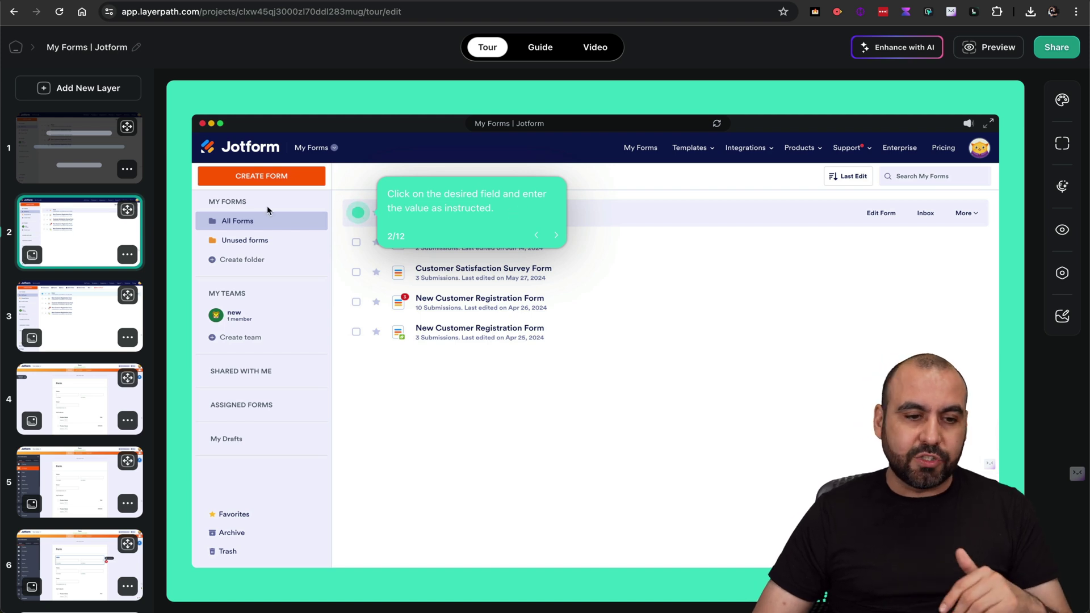
left_click(78, 313)
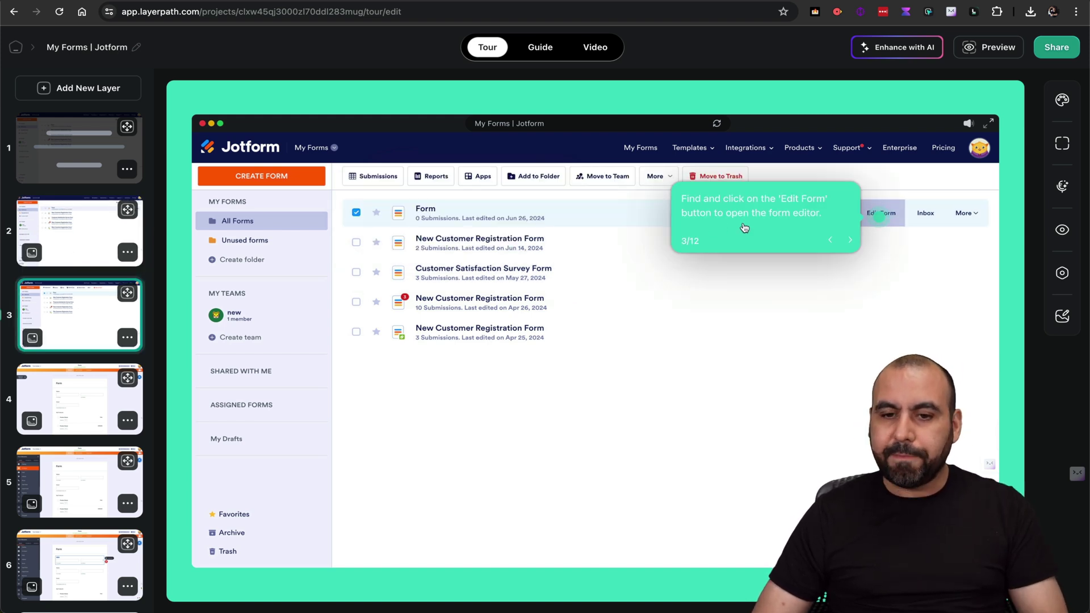
left_click(91, 389)
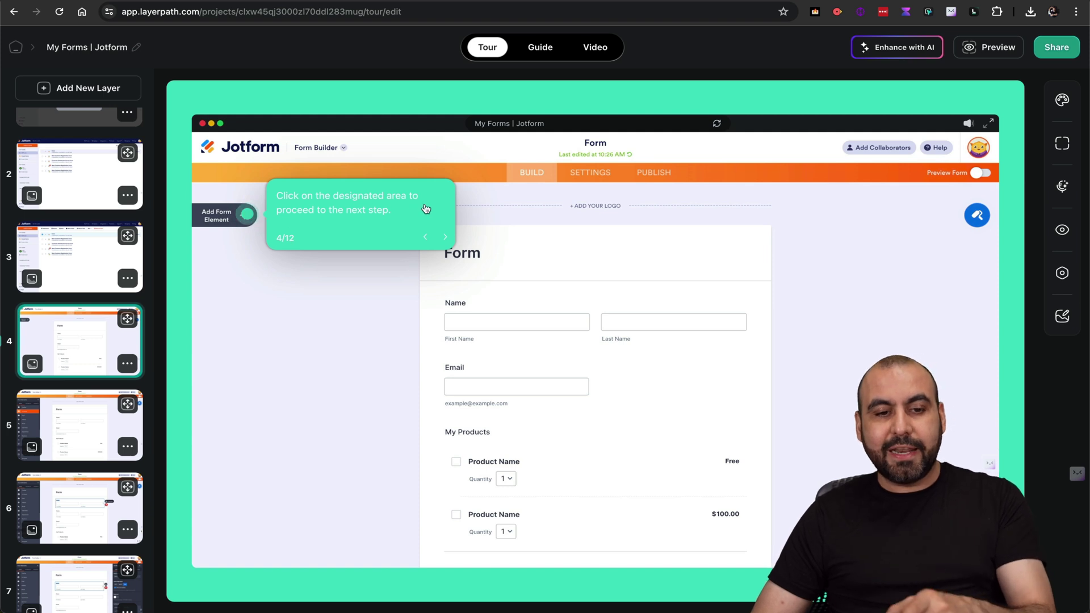
left_click(81, 415)
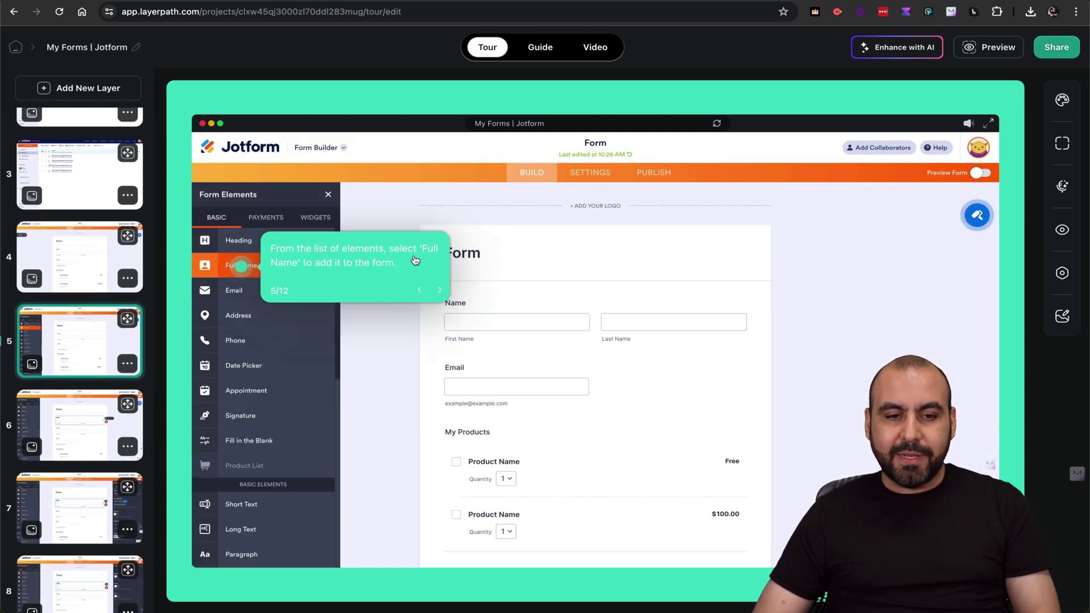
left_click(84, 419)
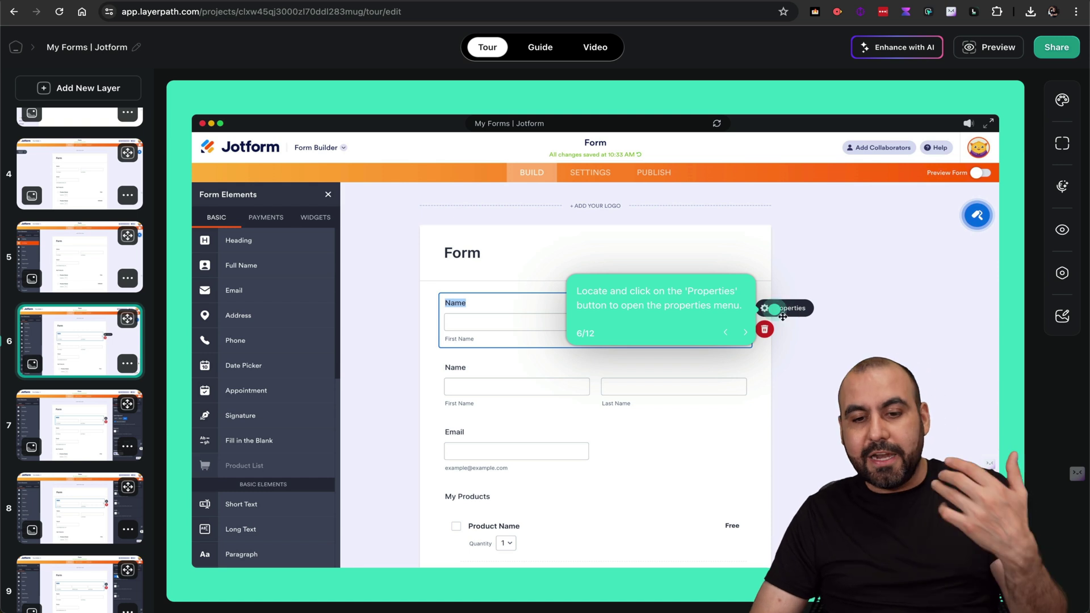
left_click(98, 420)
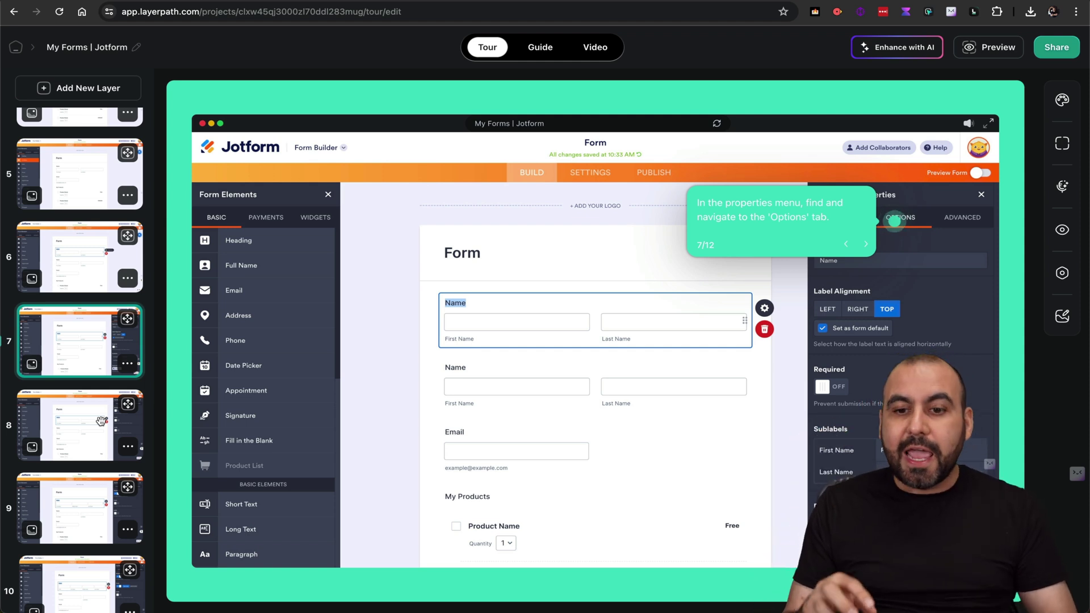
left_click(58, 427)
key("Home")
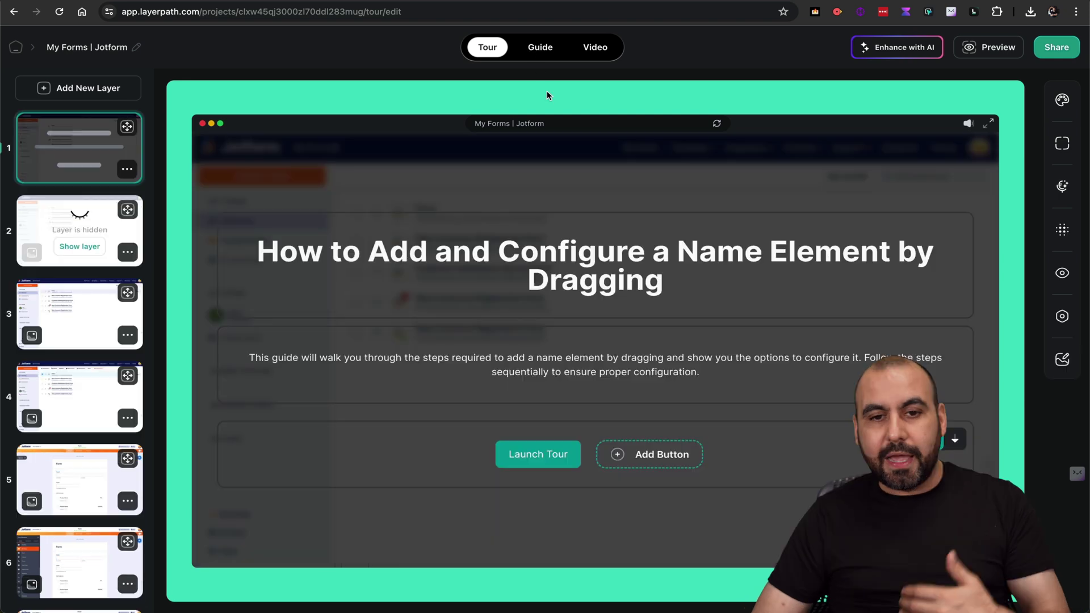
left_click(540, 47)
scroll(963, 122, "down", 1)
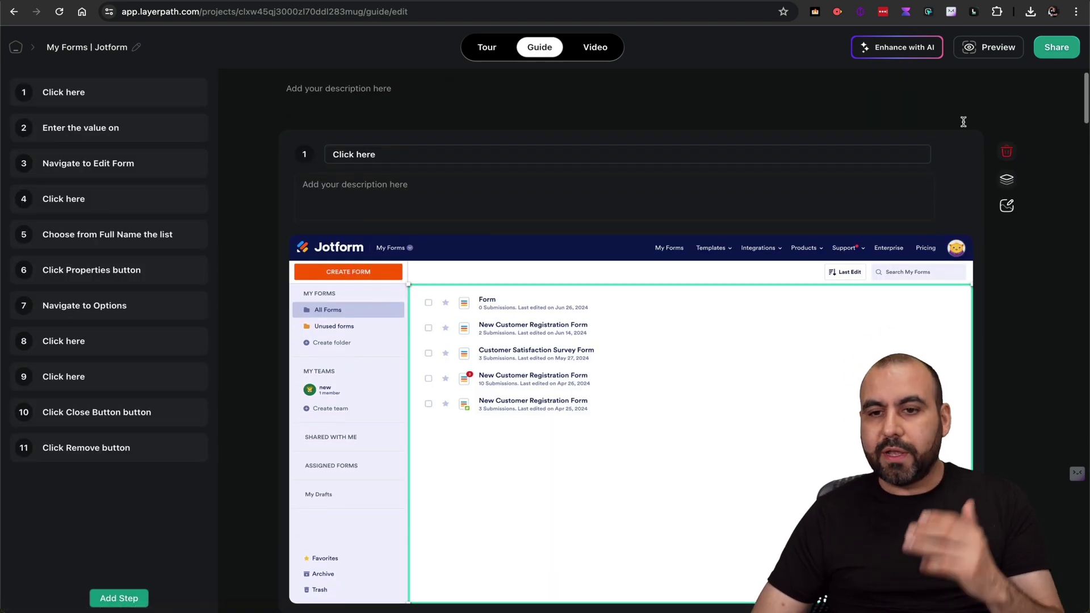
left_click(73, 200)
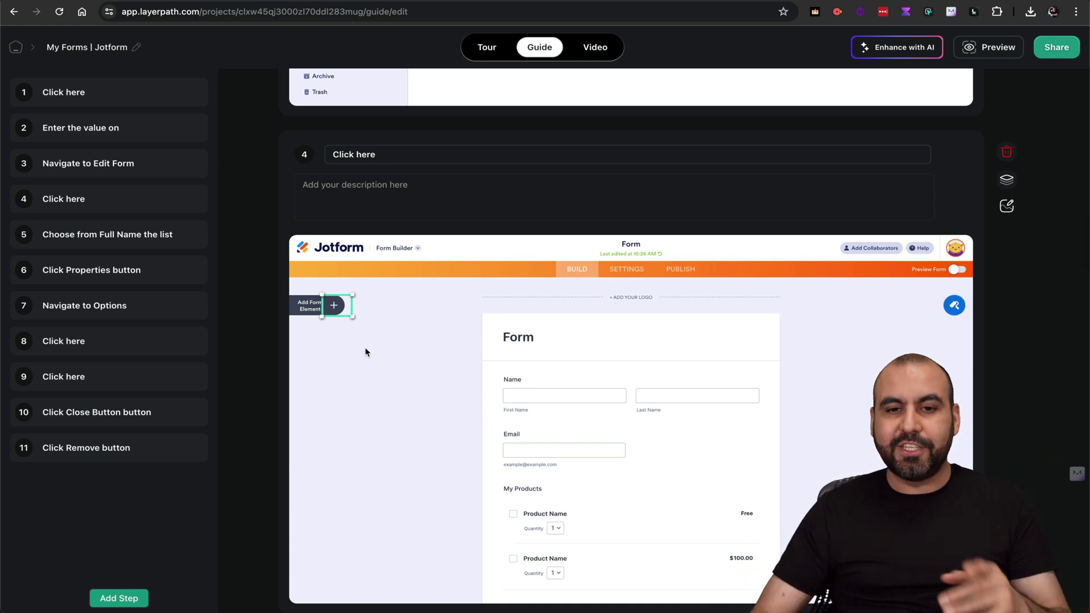
left_click(487, 52)
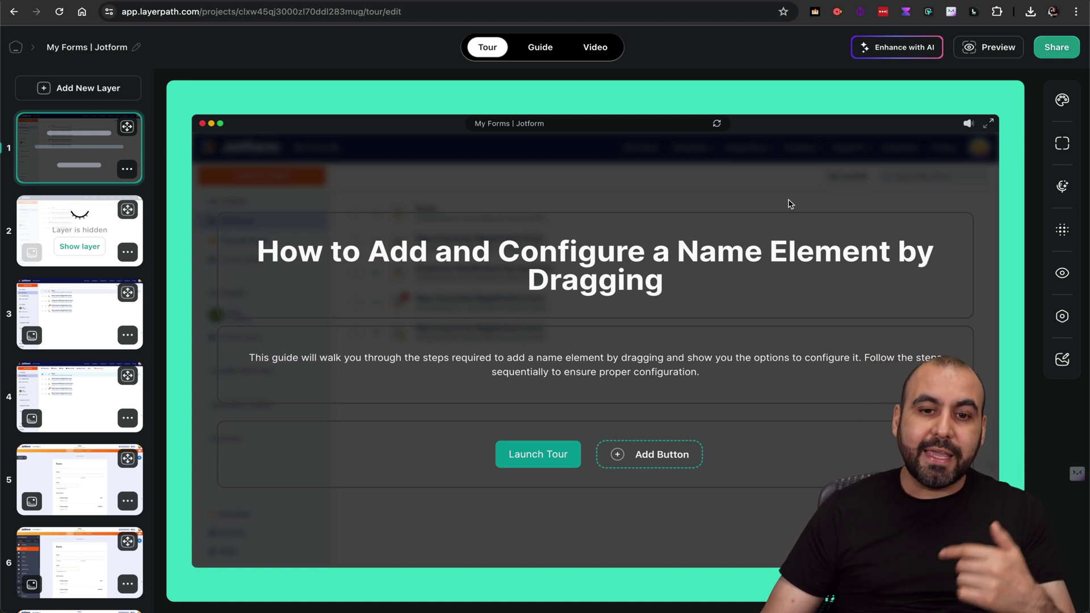
- View the third tour step, then return to the Projects dashboard
left_click(63, 316)
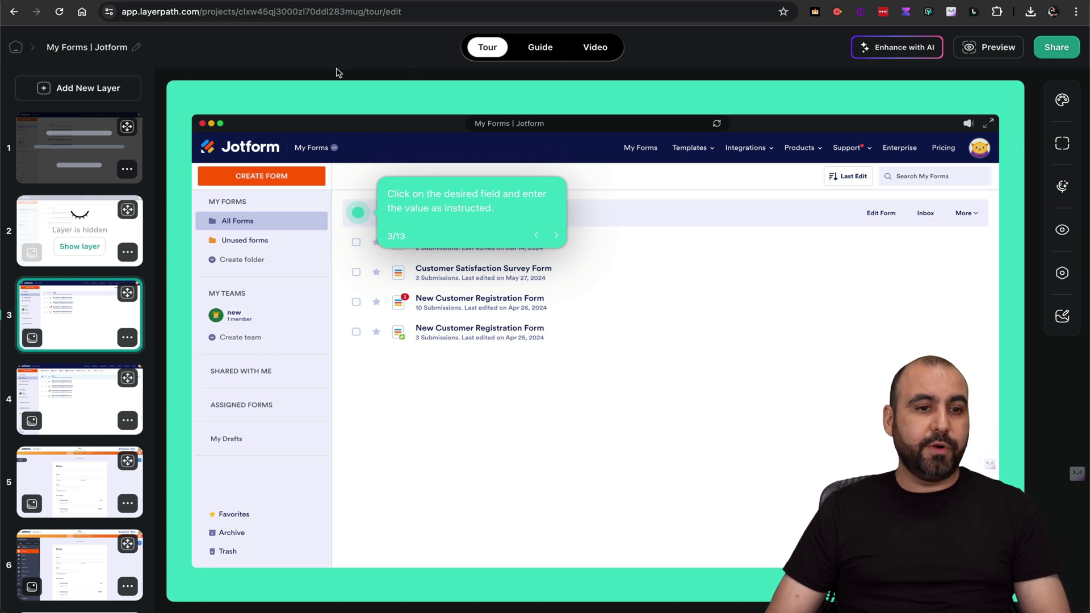
left_click(17, 49)
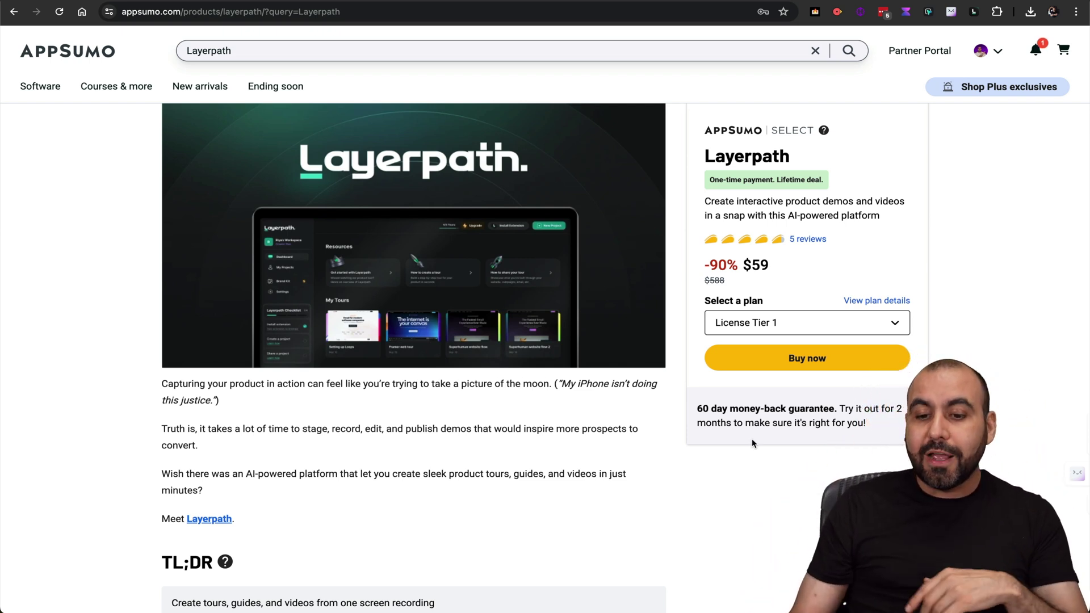
- Highlight the money-back guarantee line and scroll down the Layerpath deal page
left_click_drag(697, 409, 876, 410)
left_click(876, 409)
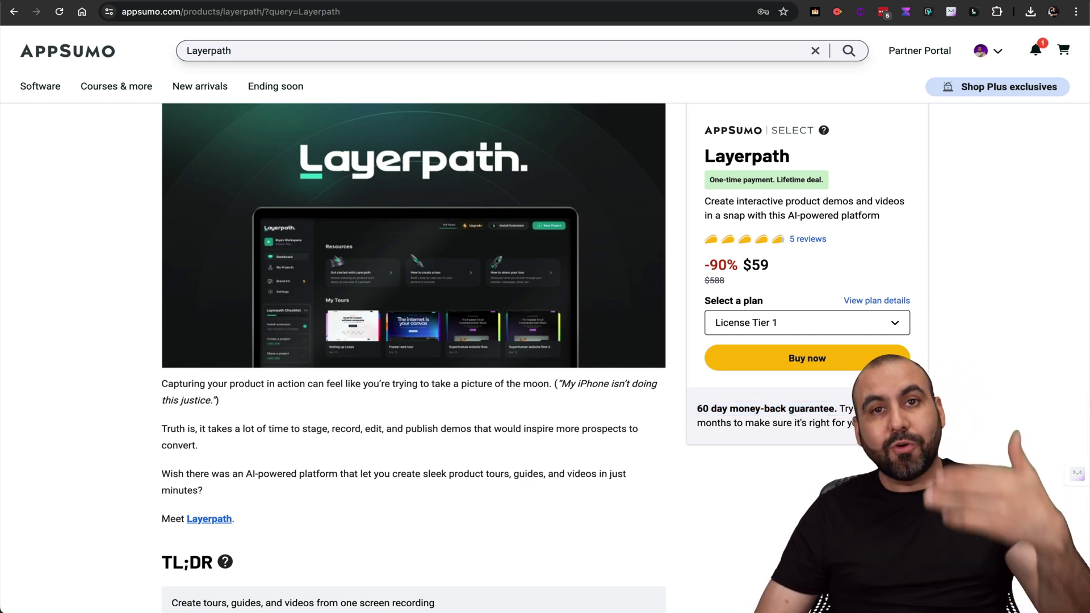
scroll(856, 468, "down", 20)
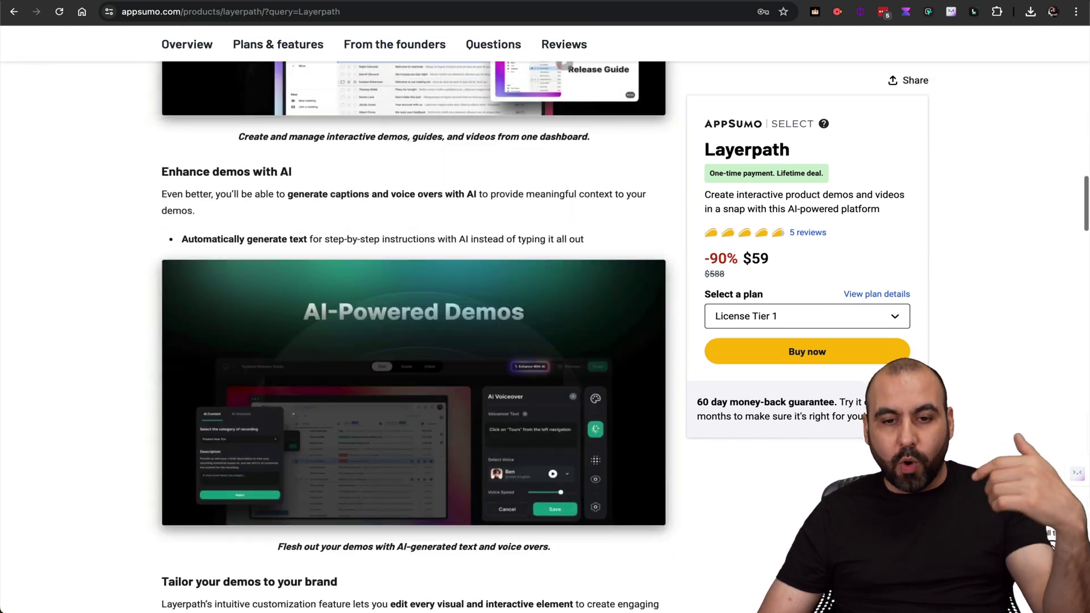
scroll(420, 341, "down", 5)
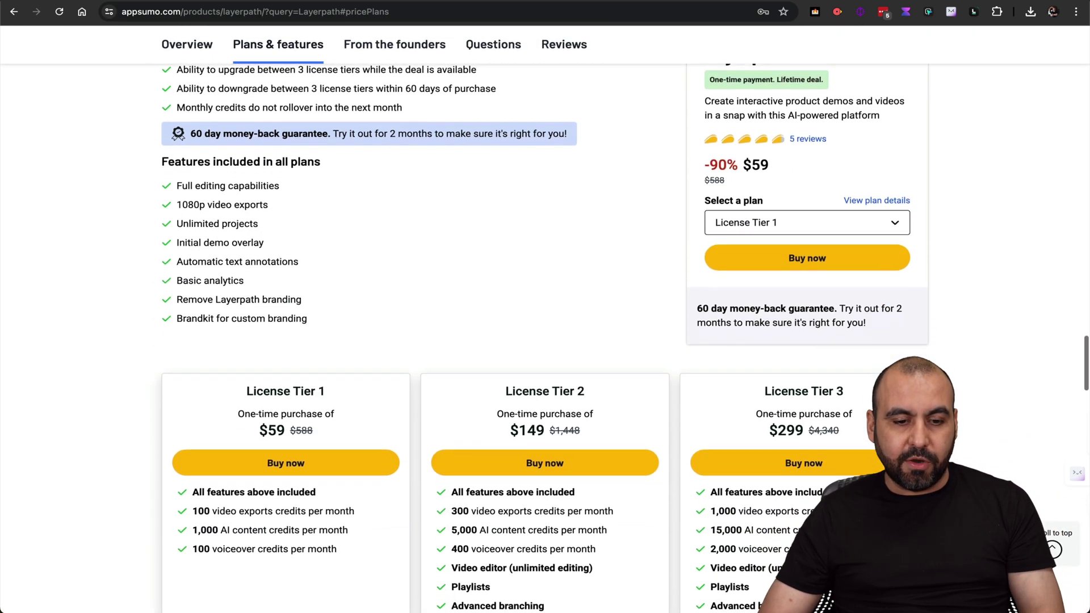
scroll(420, 341, "up", 7)
scroll(656, 397, "down", 2)
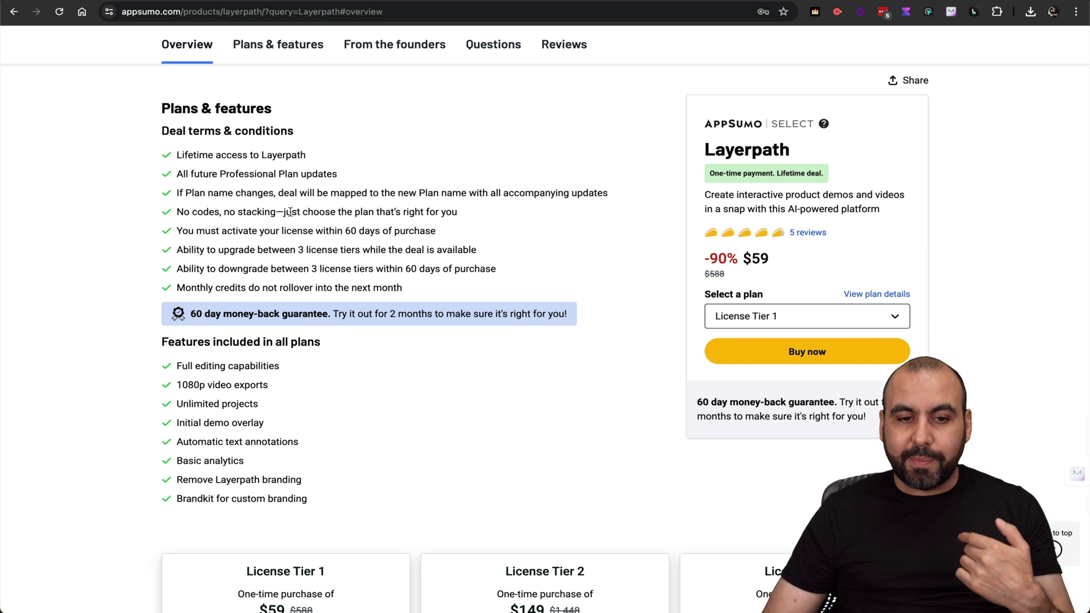
- Highlight the choose-your-plan and plan-name-change deal terms, then scroll to the License Tier cards
left_click_drag(290, 212, 457, 222)
left_click(371, 197)
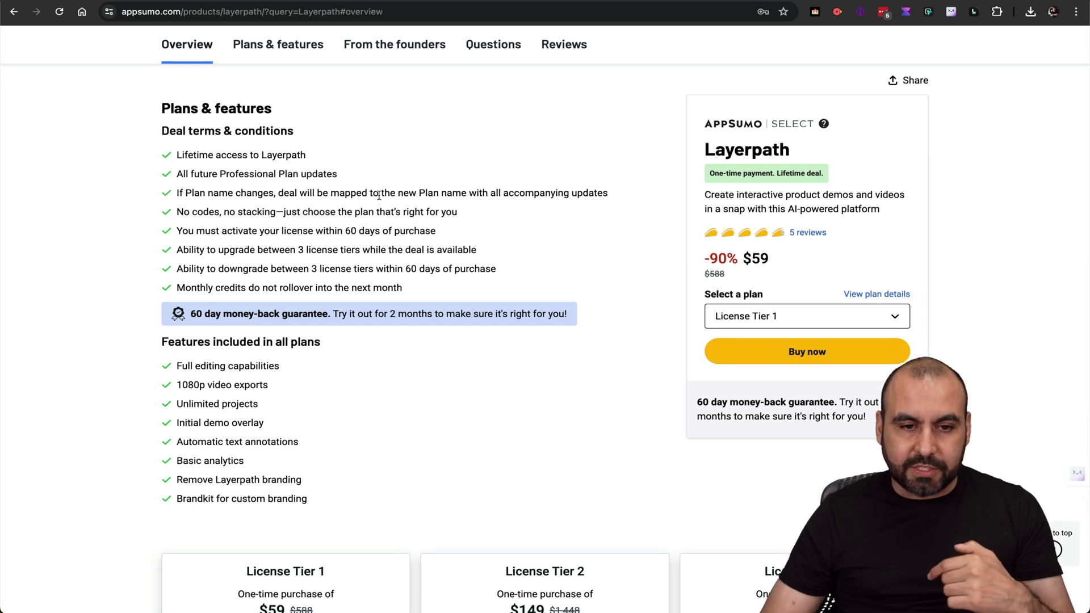
left_click_drag(281, 192, 532, 193)
scroll(534, 444, "down", 7)
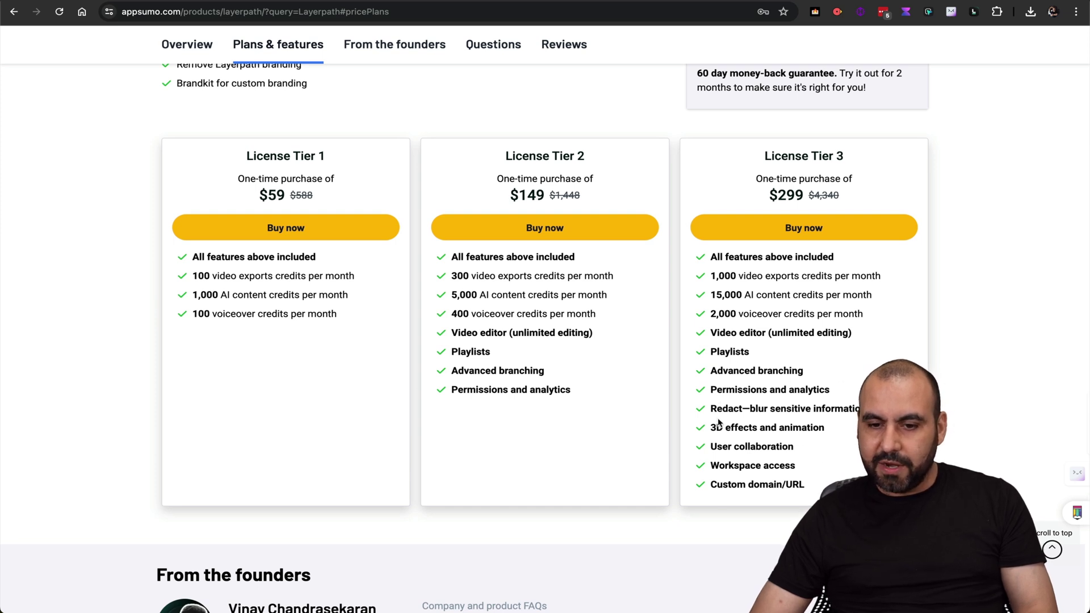
left_click_drag(707, 409, 885, 410)
left_click(886, 410)
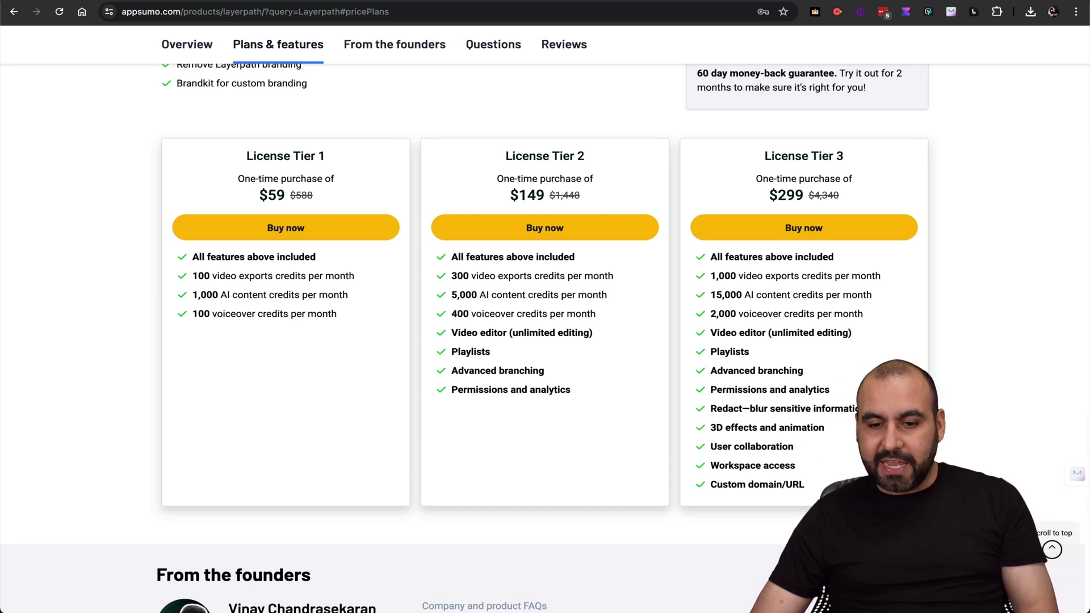
left_click_drag(710, 427, 829, 429)
left_click(829, 429)
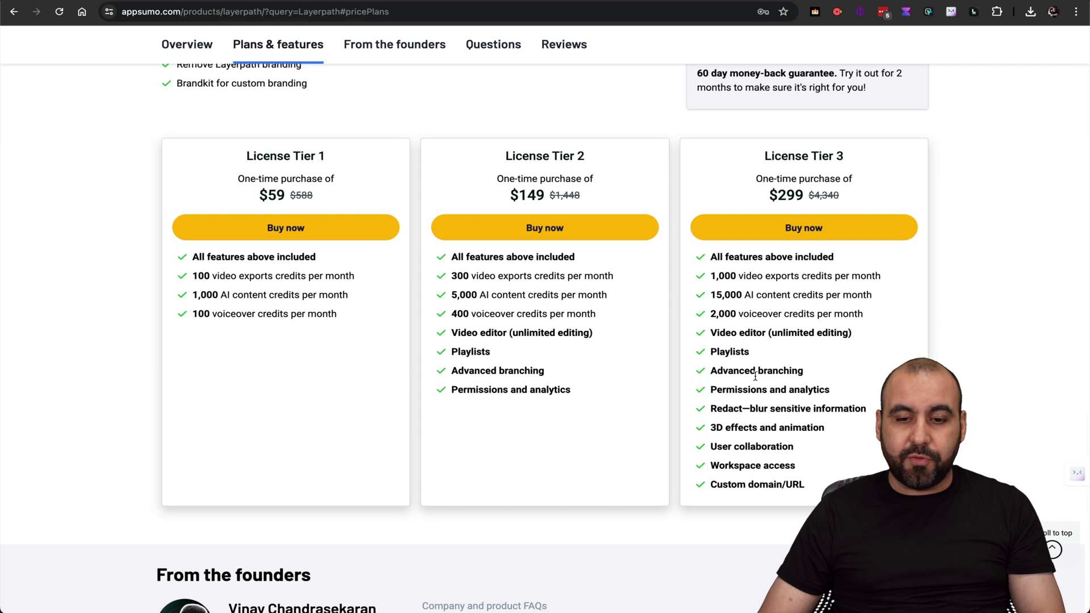
triple_click(718, 427)
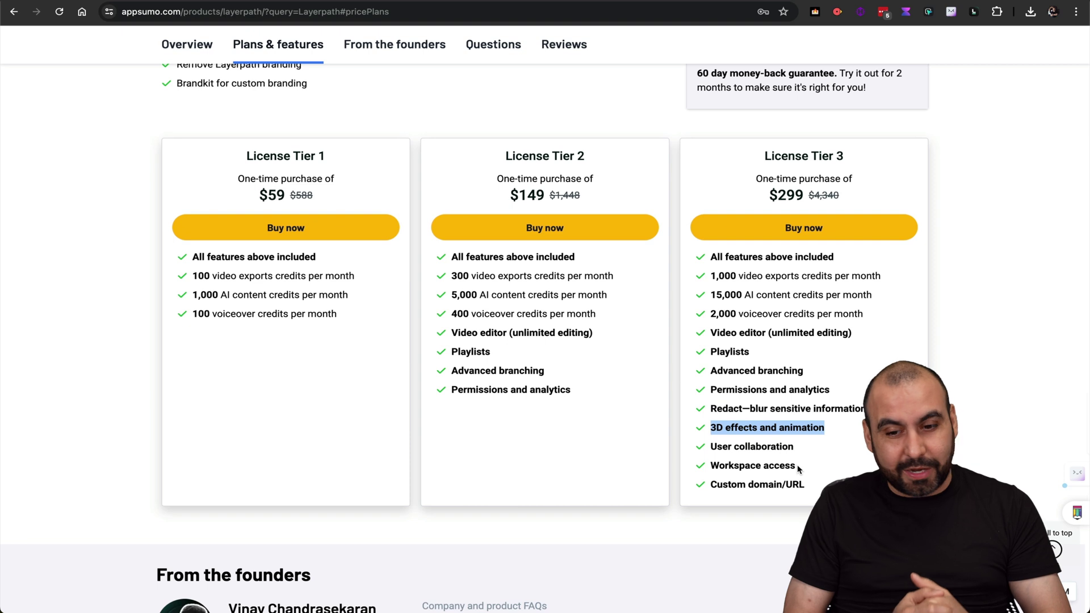
triple_click(743, 484)
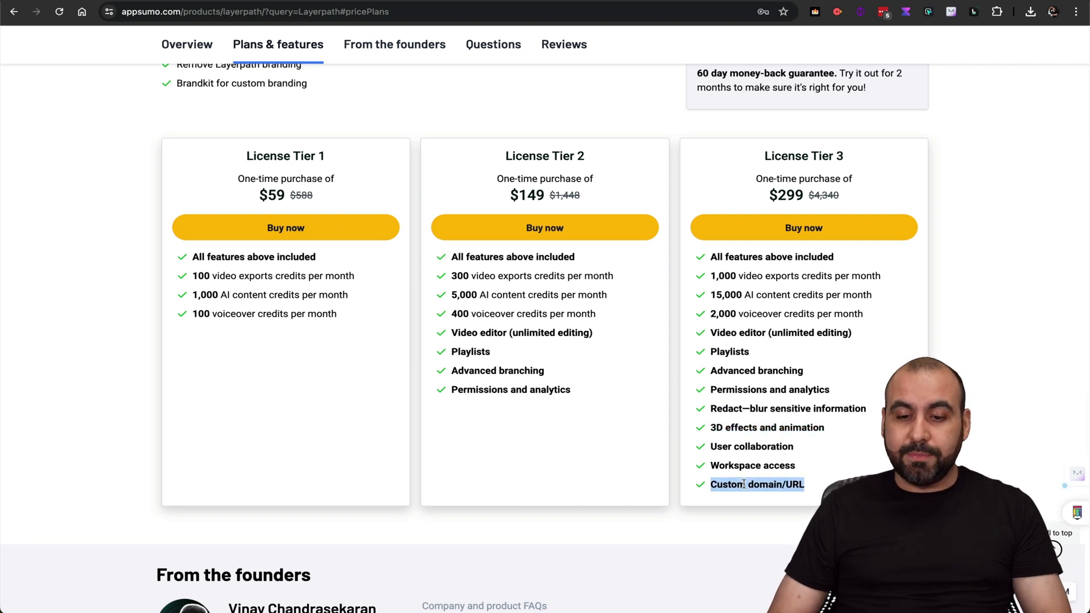
left_click(744, 484)
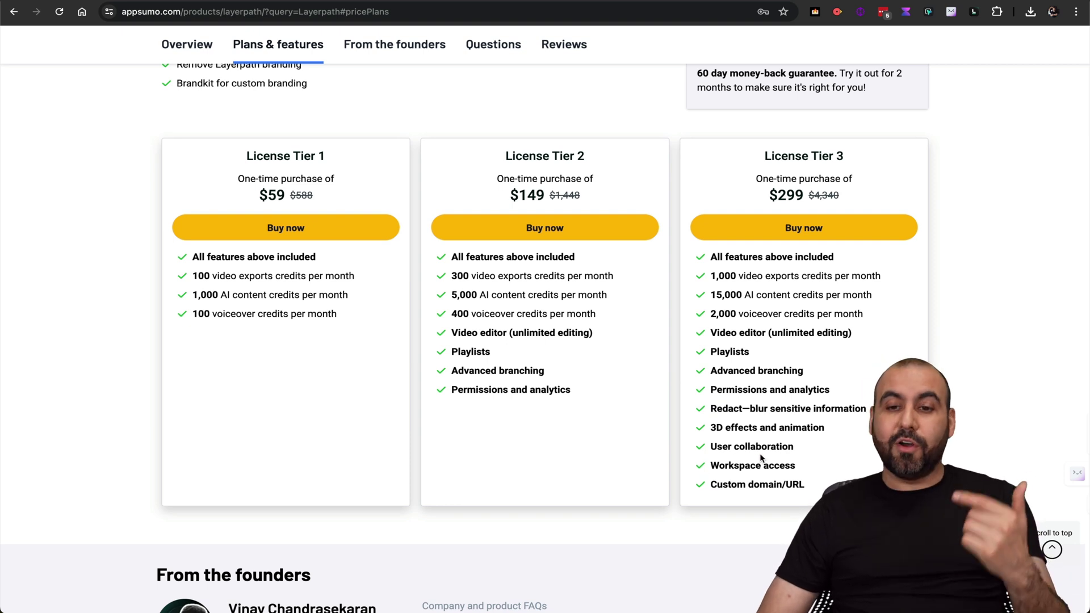
scroll(763, 457, "up", 1)
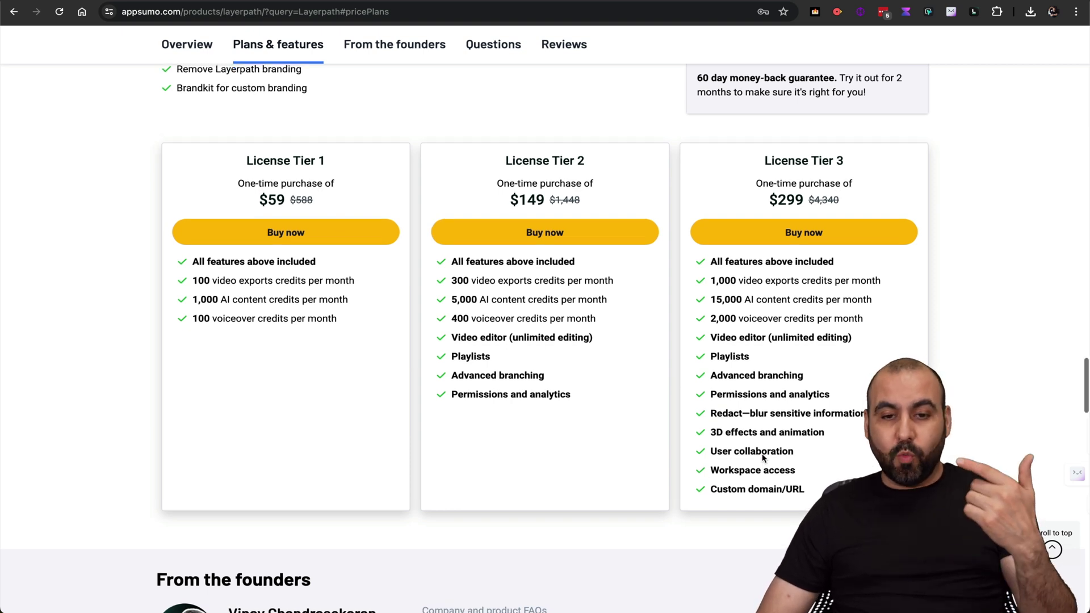
scroll(763, 457, "up", 20)
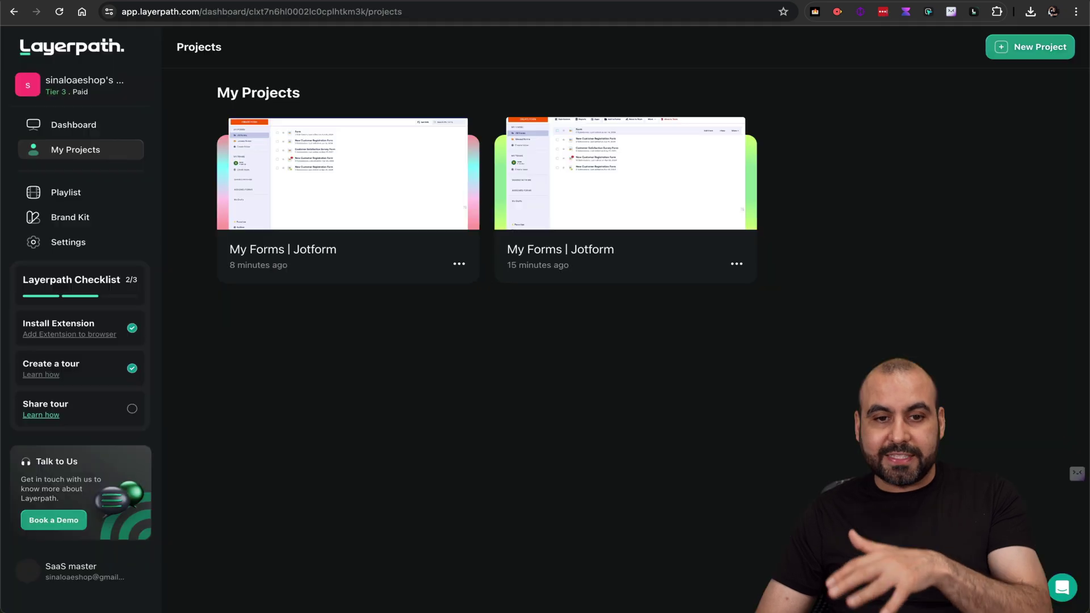
- Open the second My Forms | Jotform project's video, pause it, and start rendering it for download
left_click(534, 196)
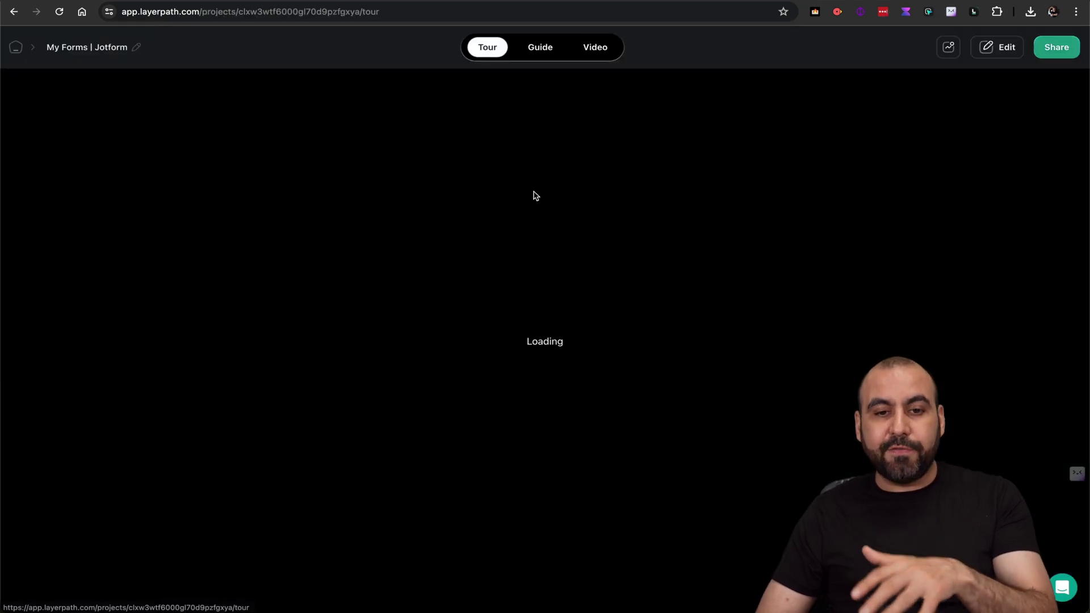
left_click(594, 47)
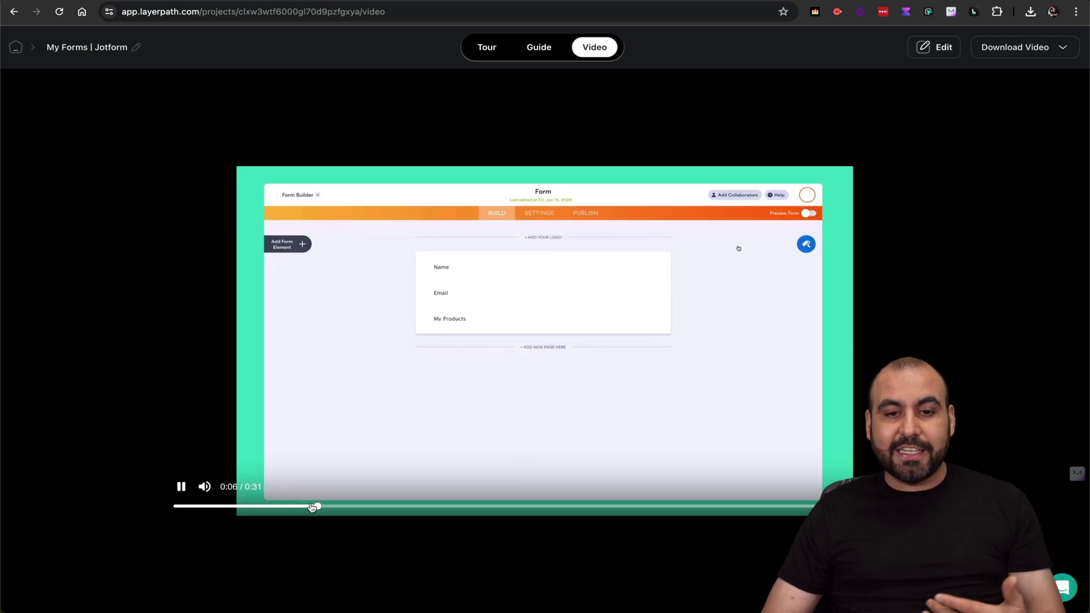
left_click(183, 490)
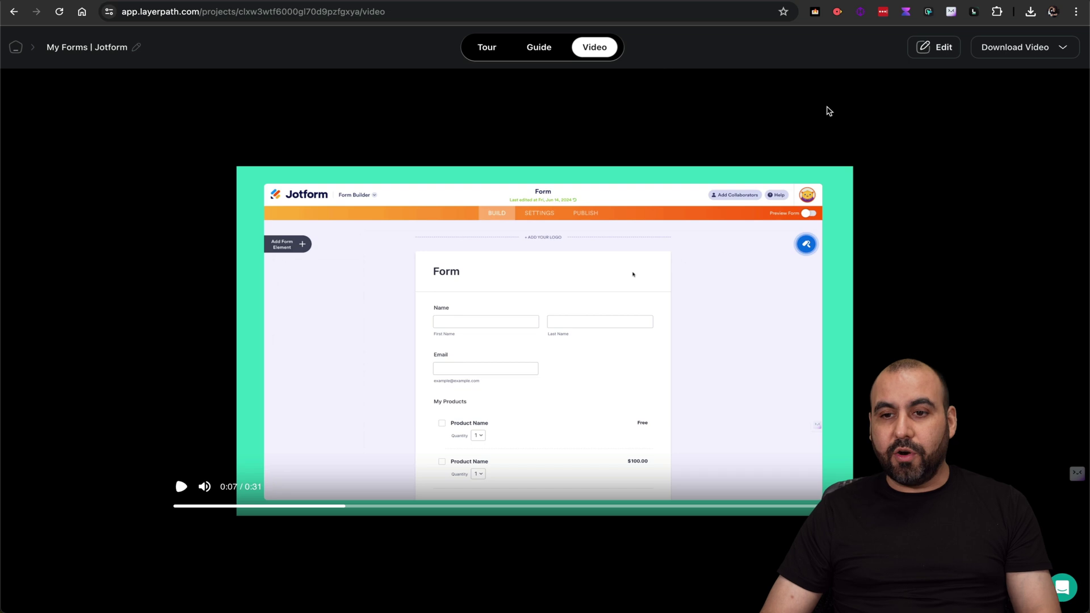
left_click(1042, 51)
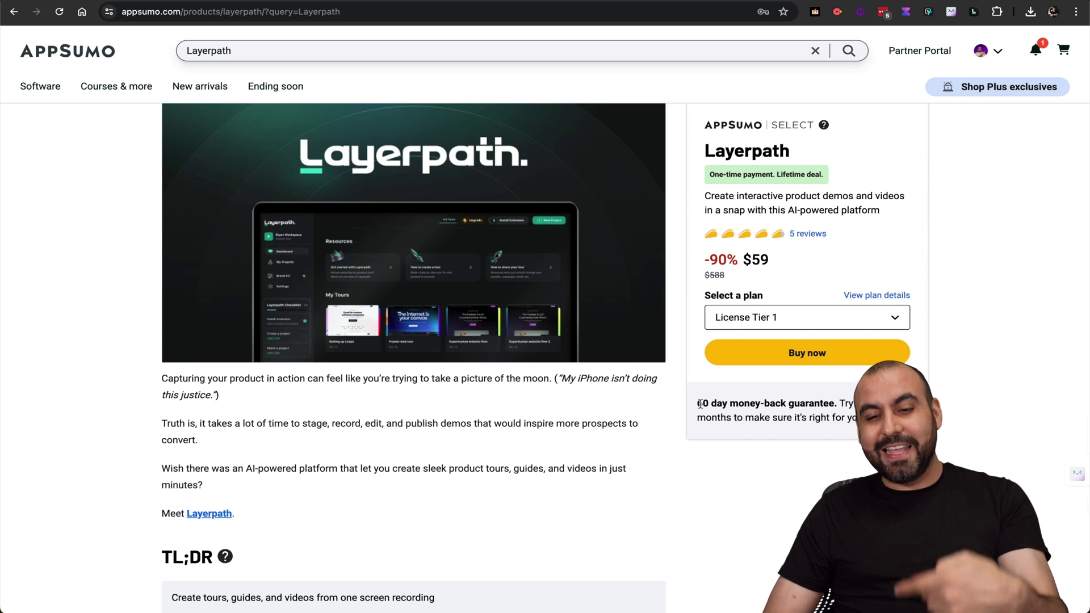
- Highlight the 60-day money-back guarantee text on the $59 lifetime deal, then clear the selection
left_click_drag(700, 404, 818, 403)
left_click(820, 404)
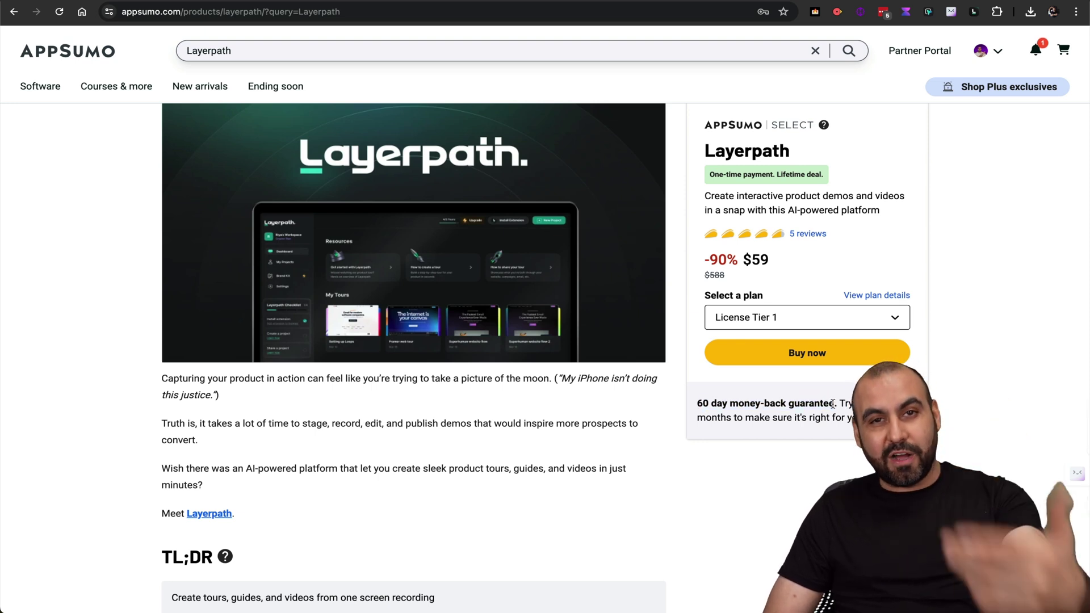